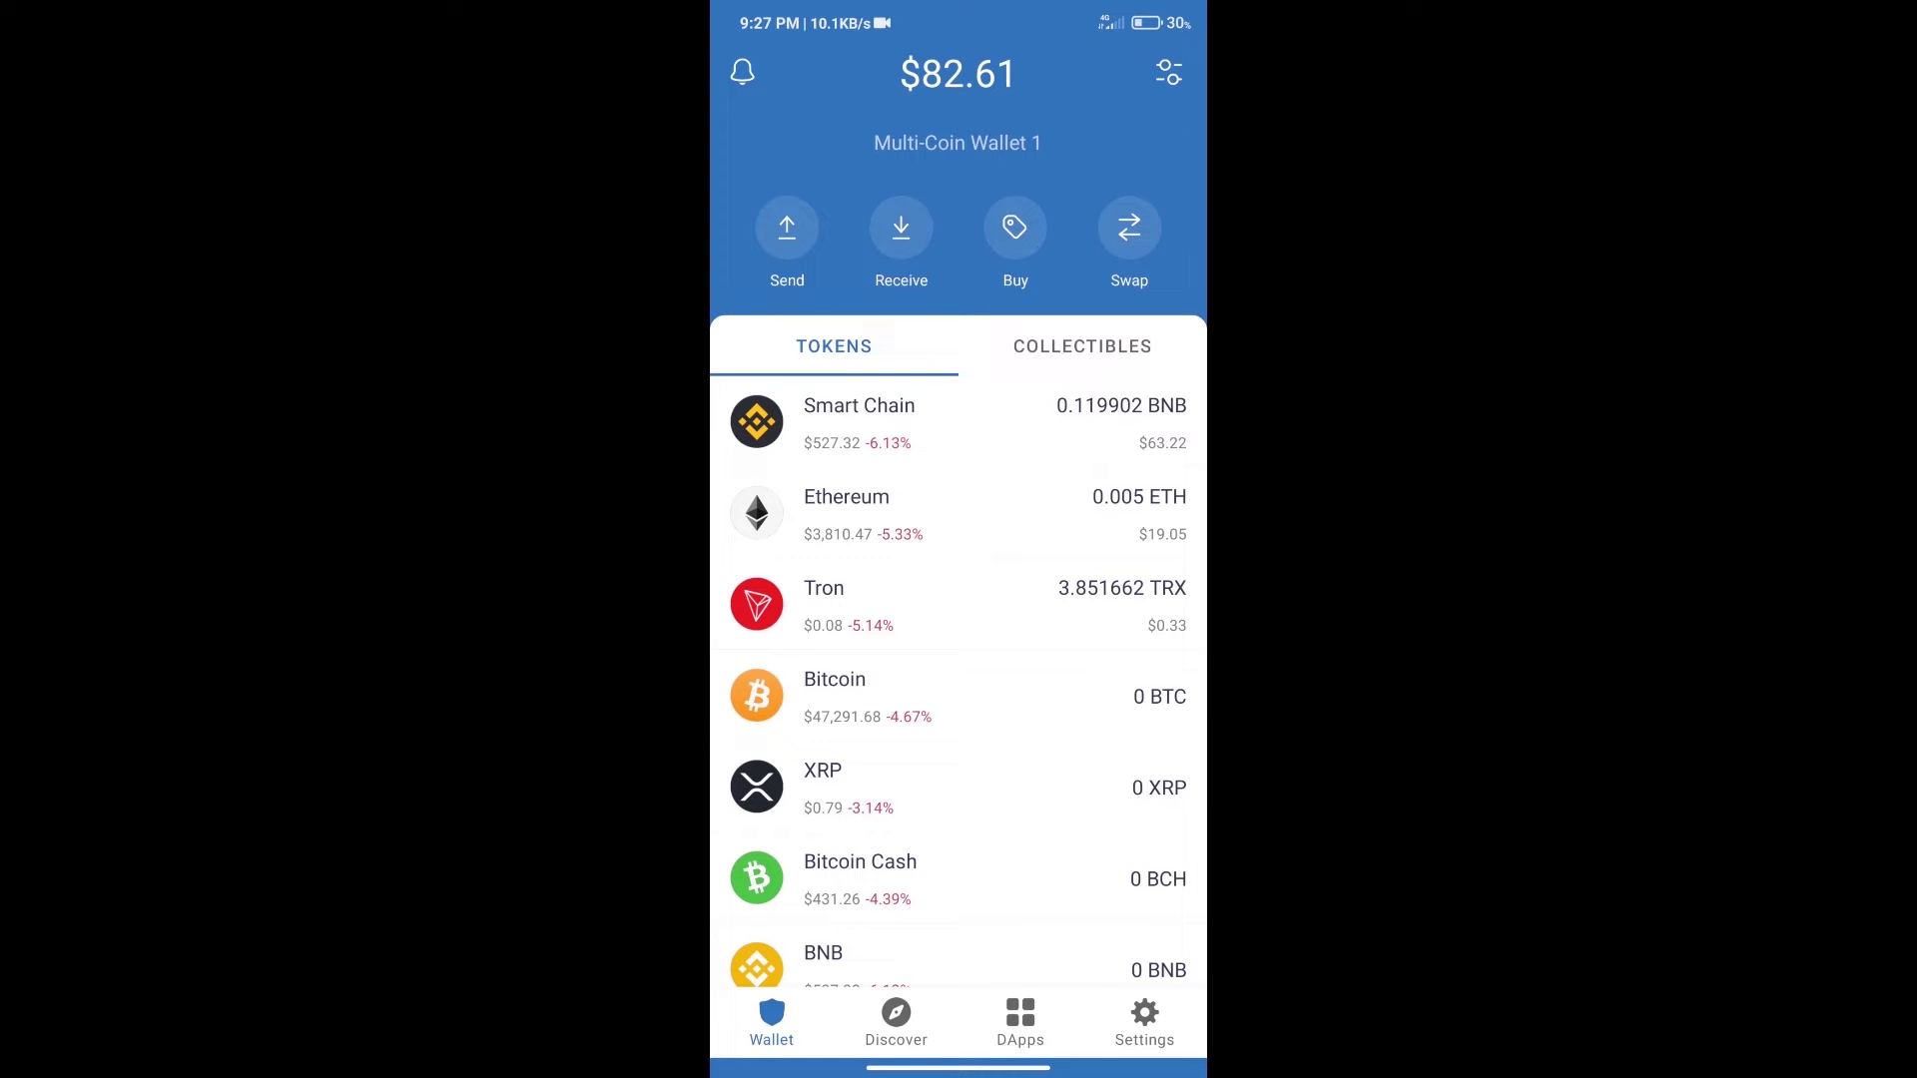
- Open the Search - Buy token list from the wallet home screen
left_click(1013, 227)
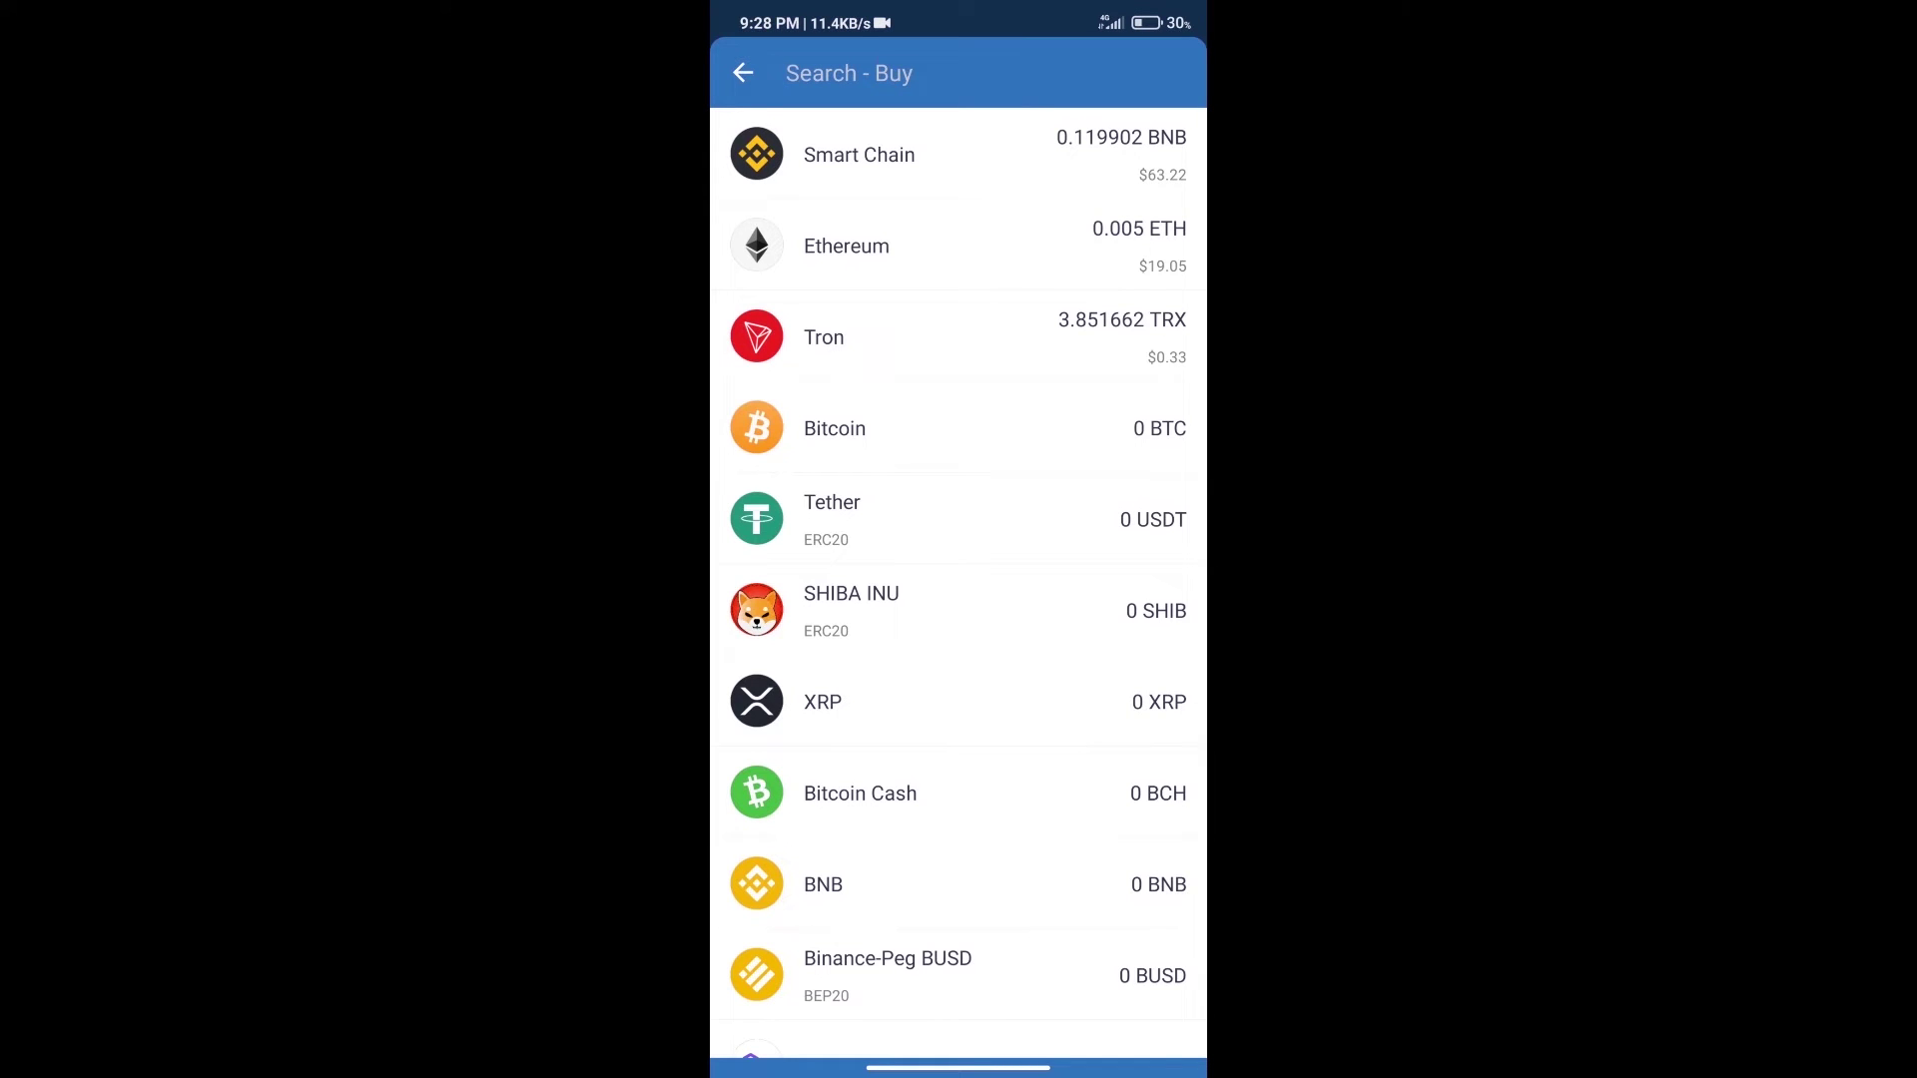
- Search for BNB and set the purchase amount to about $50 before leaving
left_click(929, 71)
type("bn")
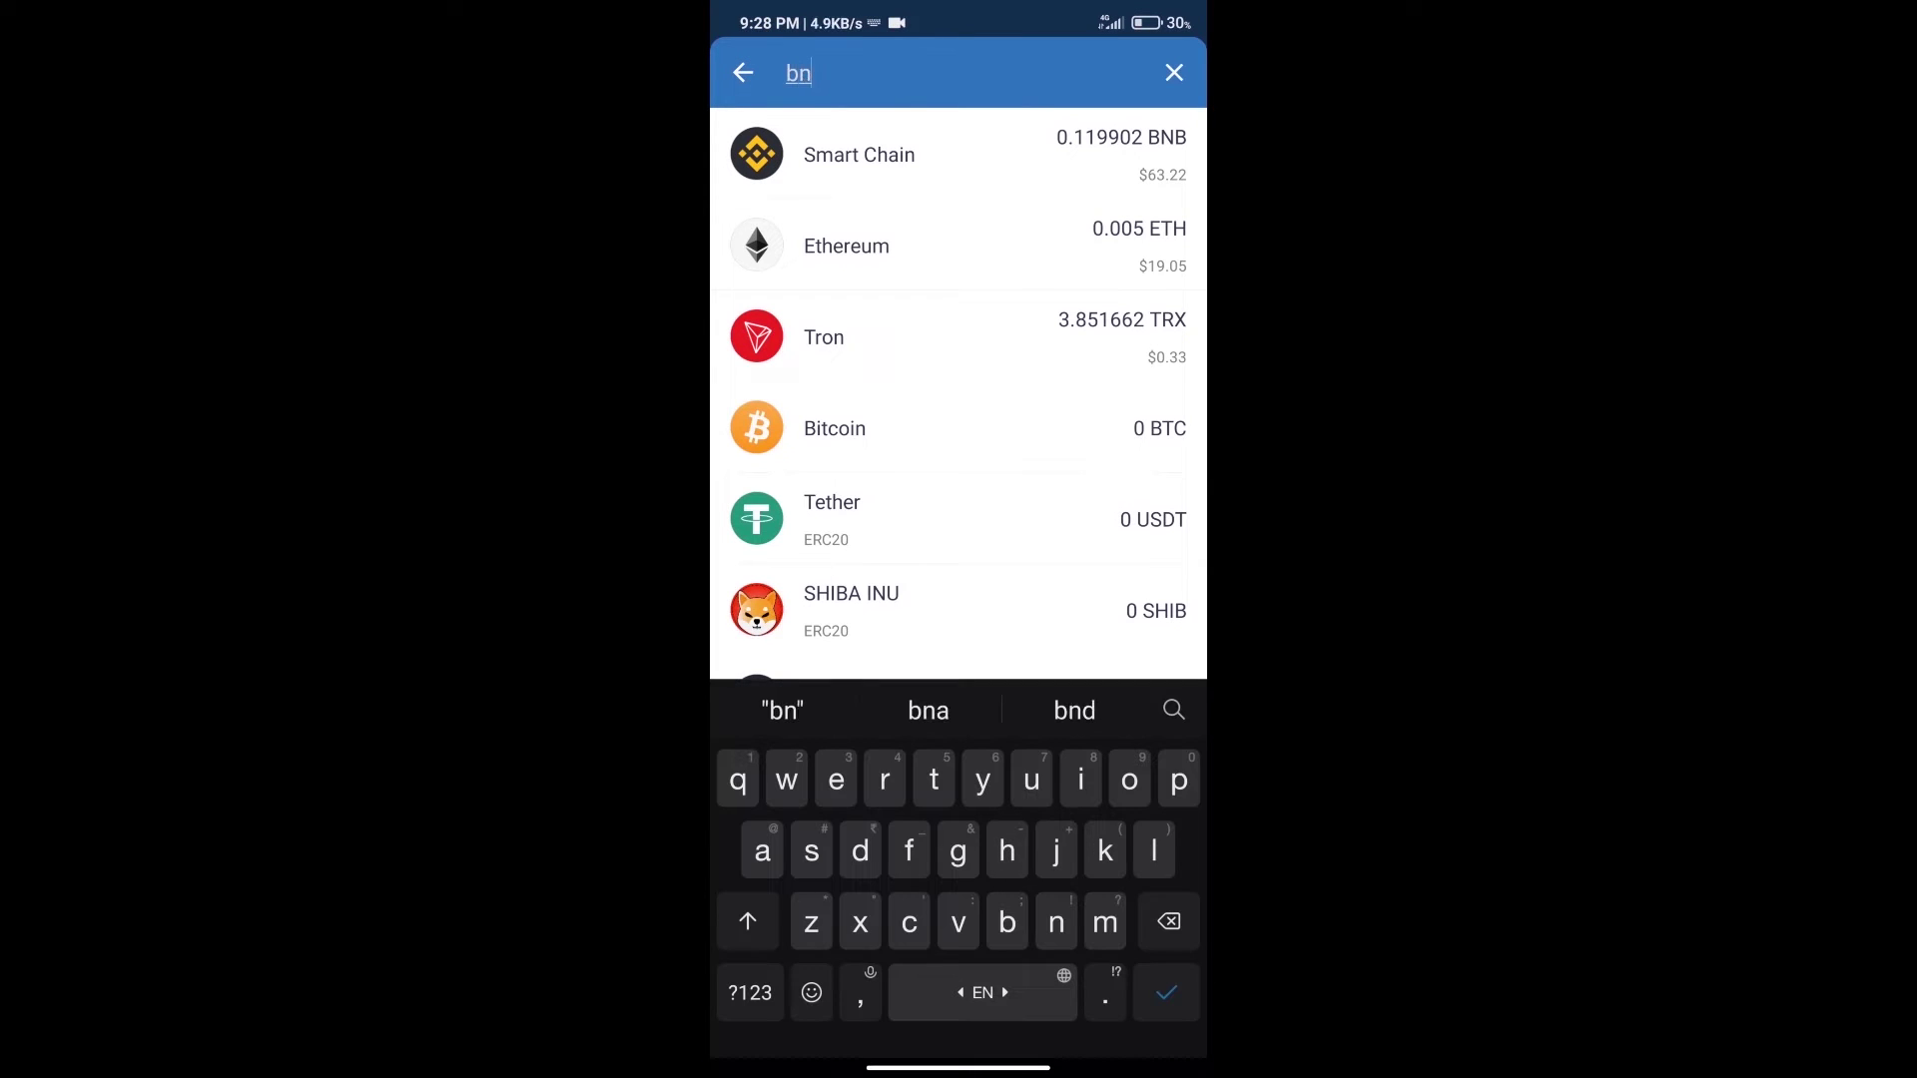
type("b")
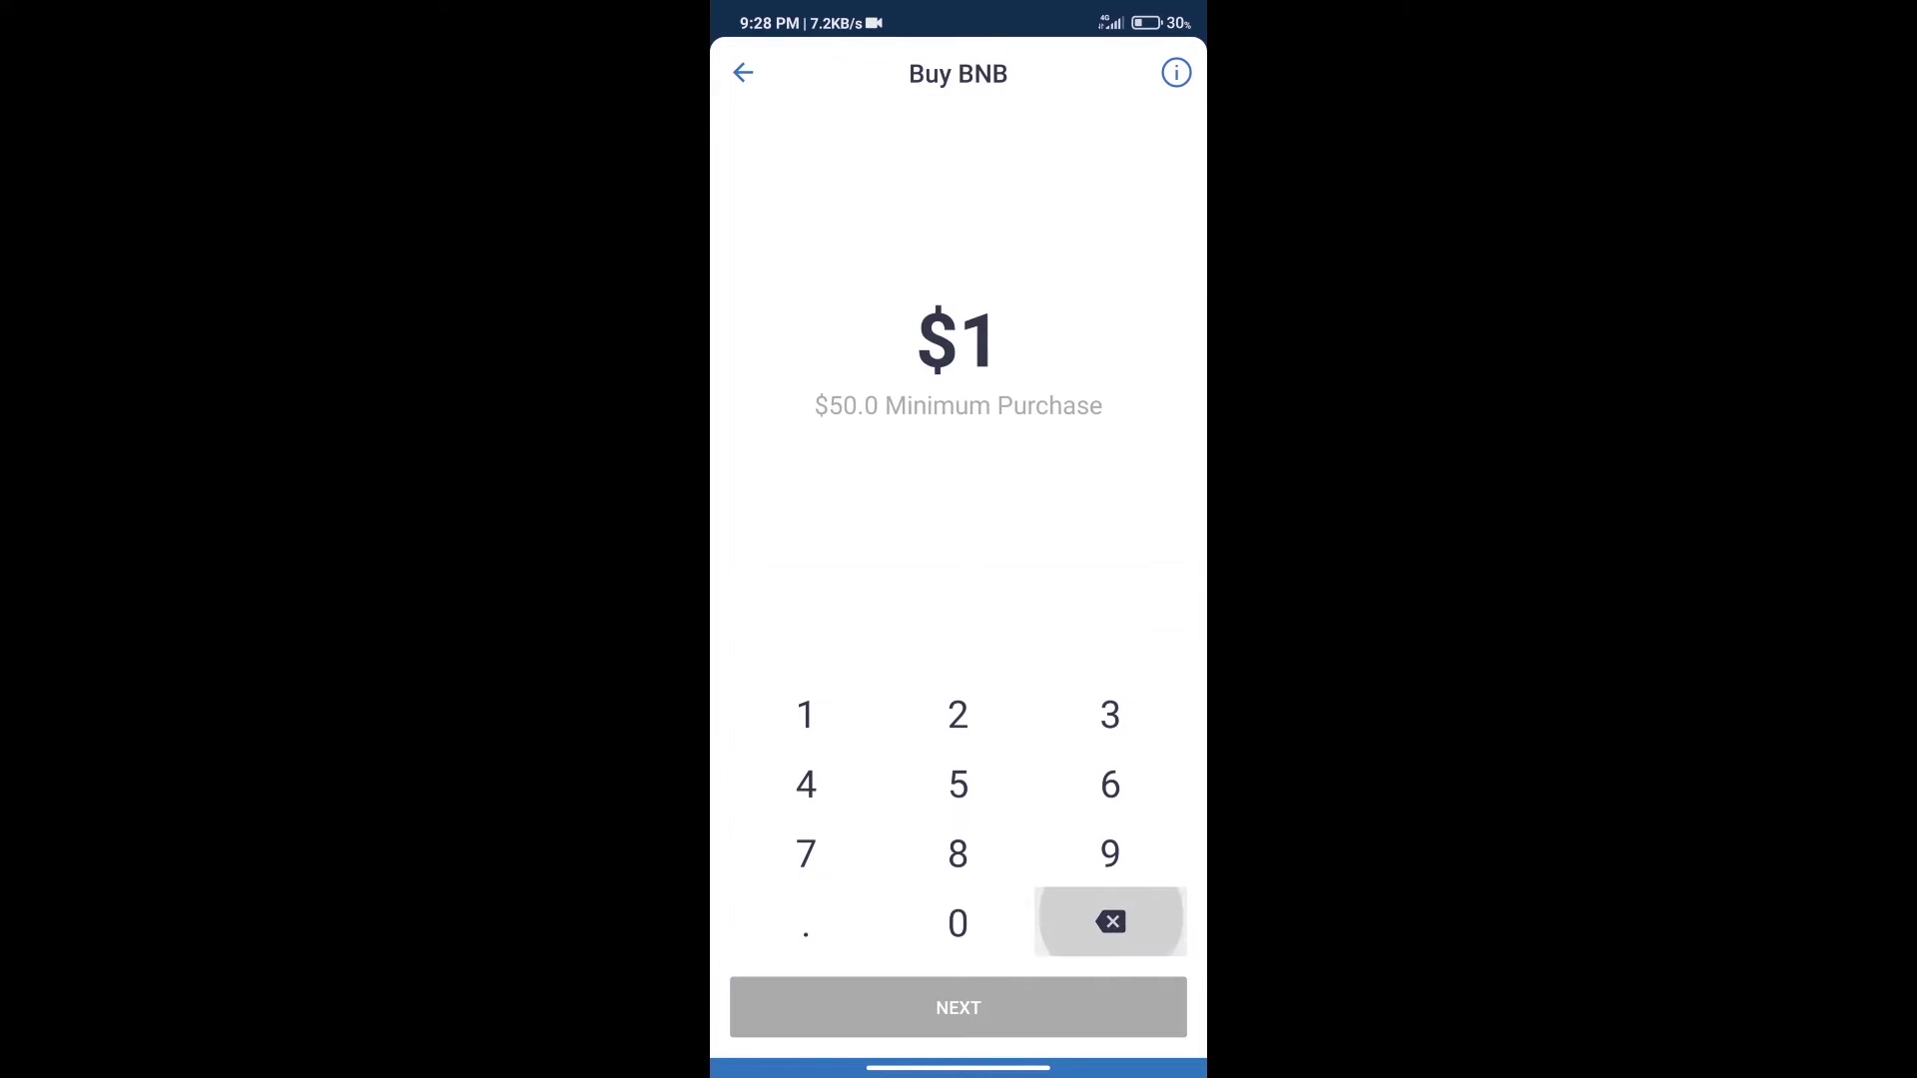
left_click(957, 783)
left_click(956, 923)
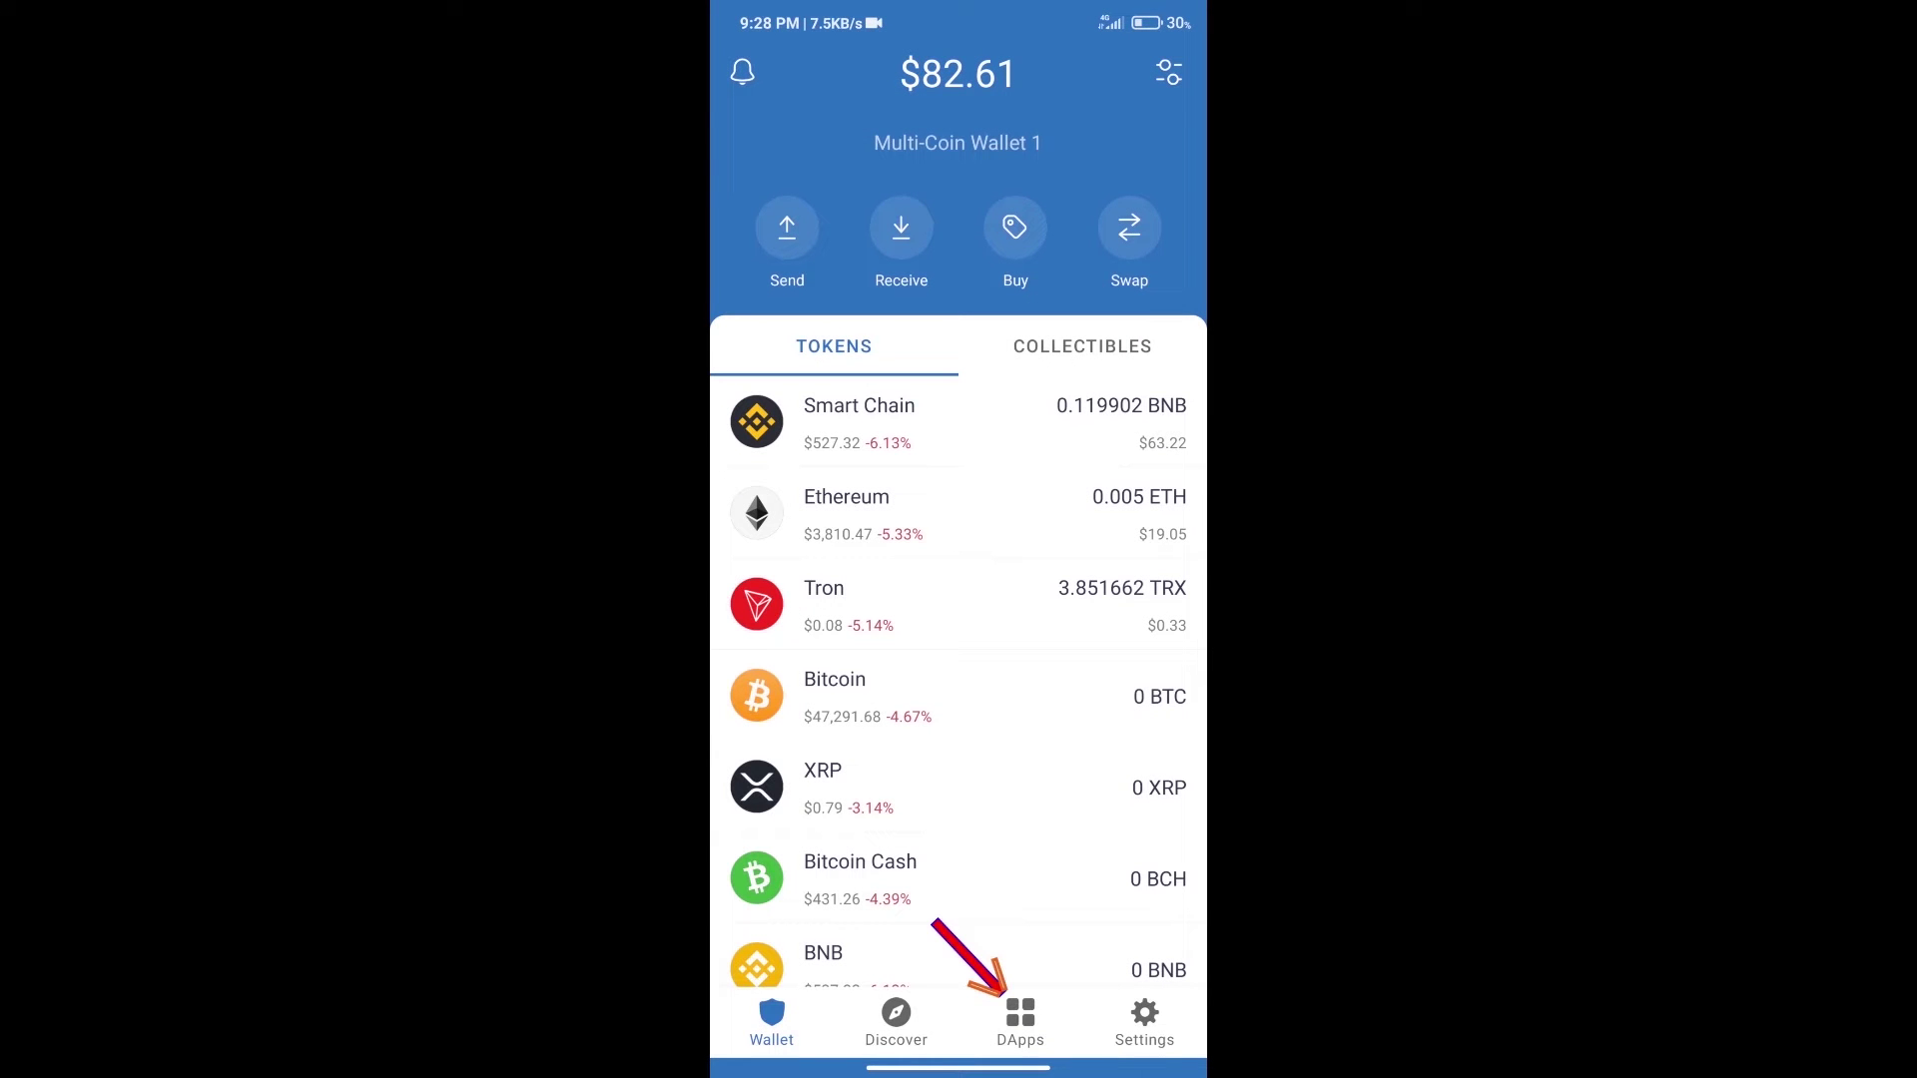
- Open PancakeSwap from the DApps tab and bring up its wallet-connection options
left_click(1020, 1022)
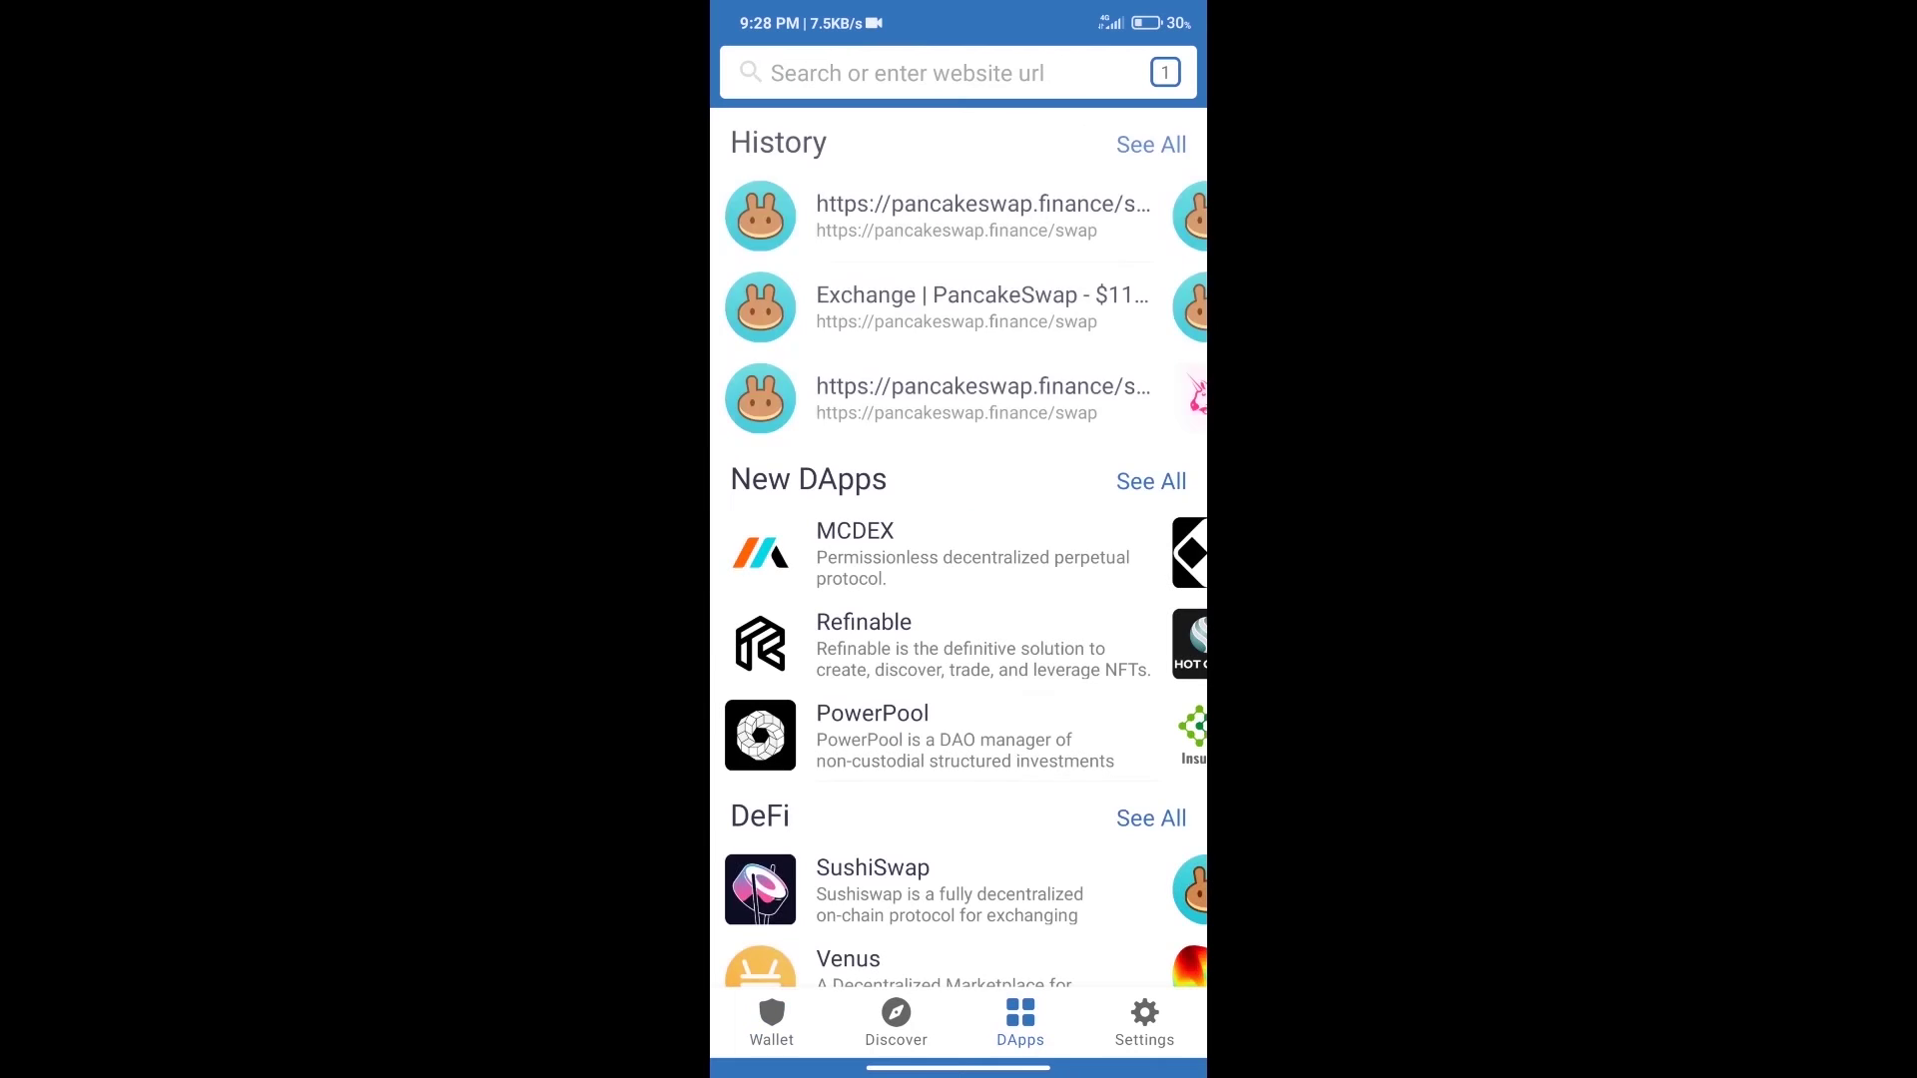
scroll(959, 600, "down", 5)
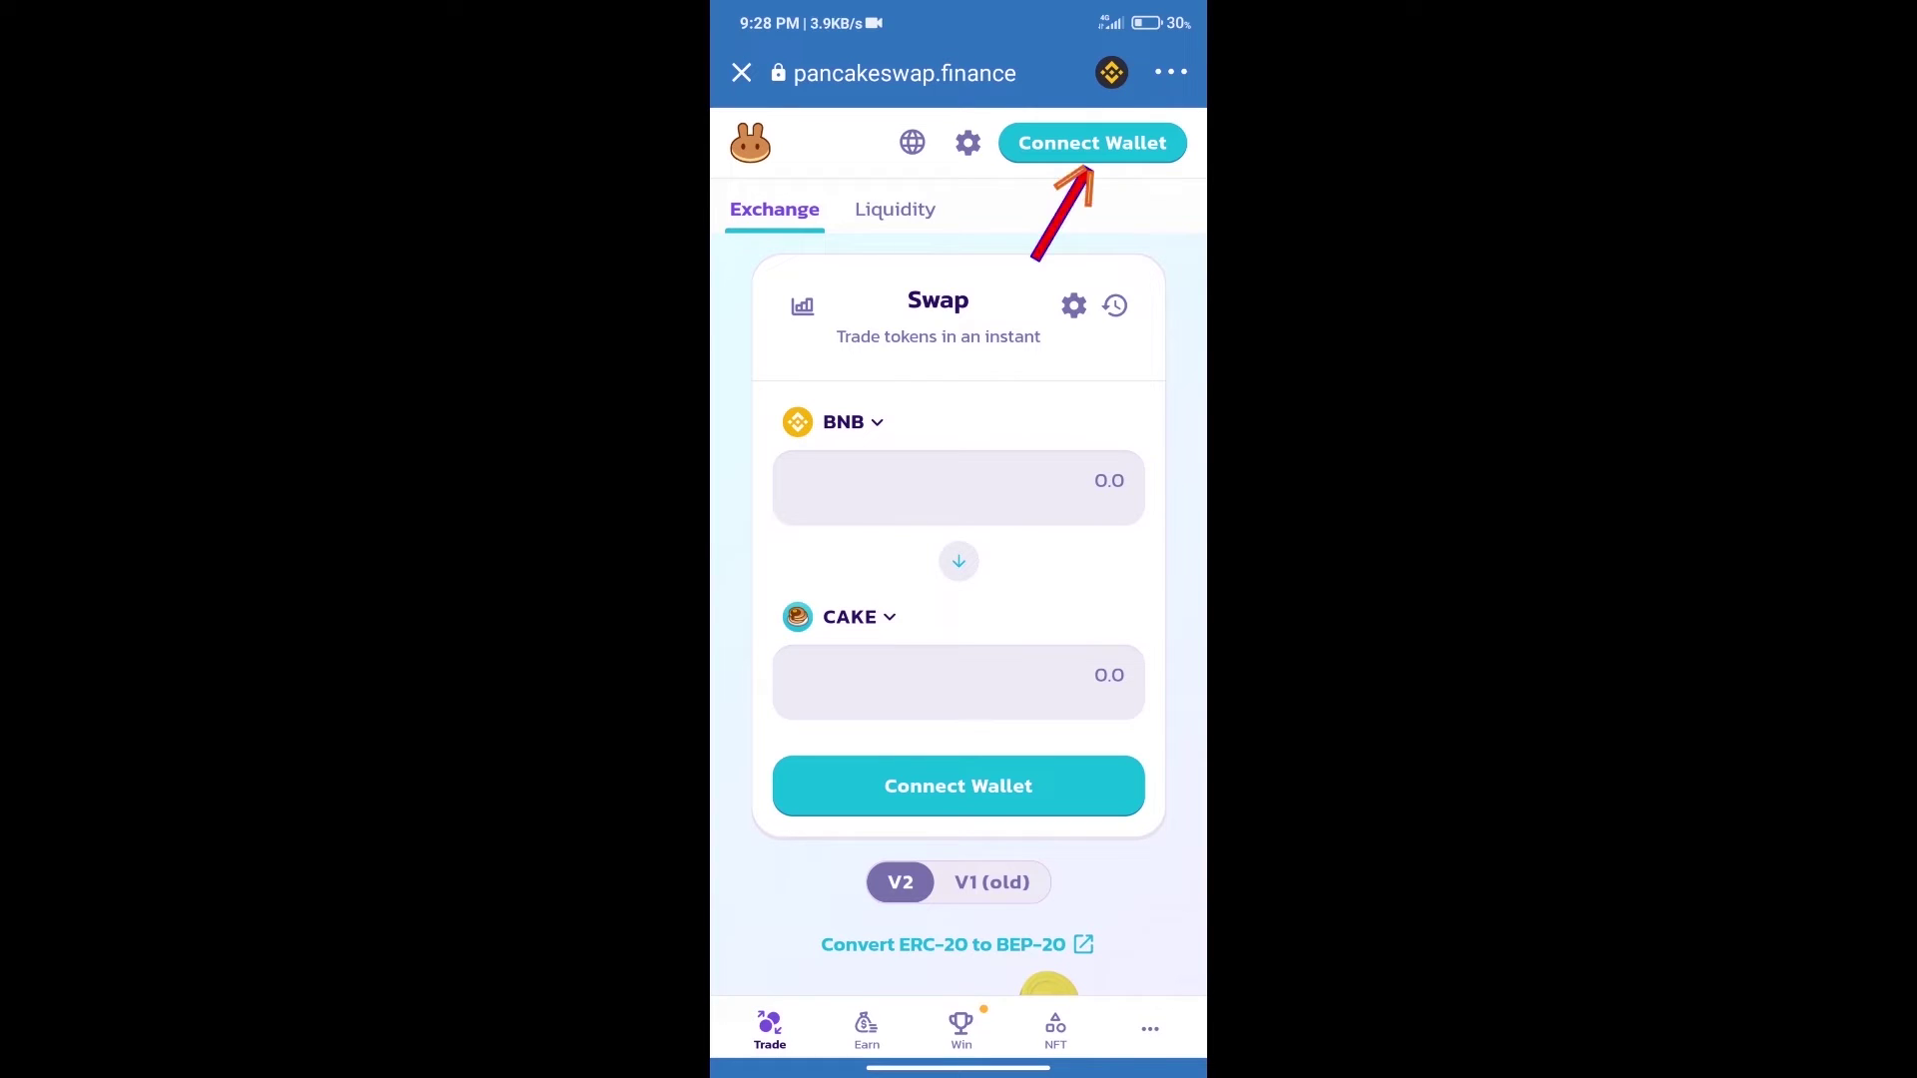
left_click(1092, 141)
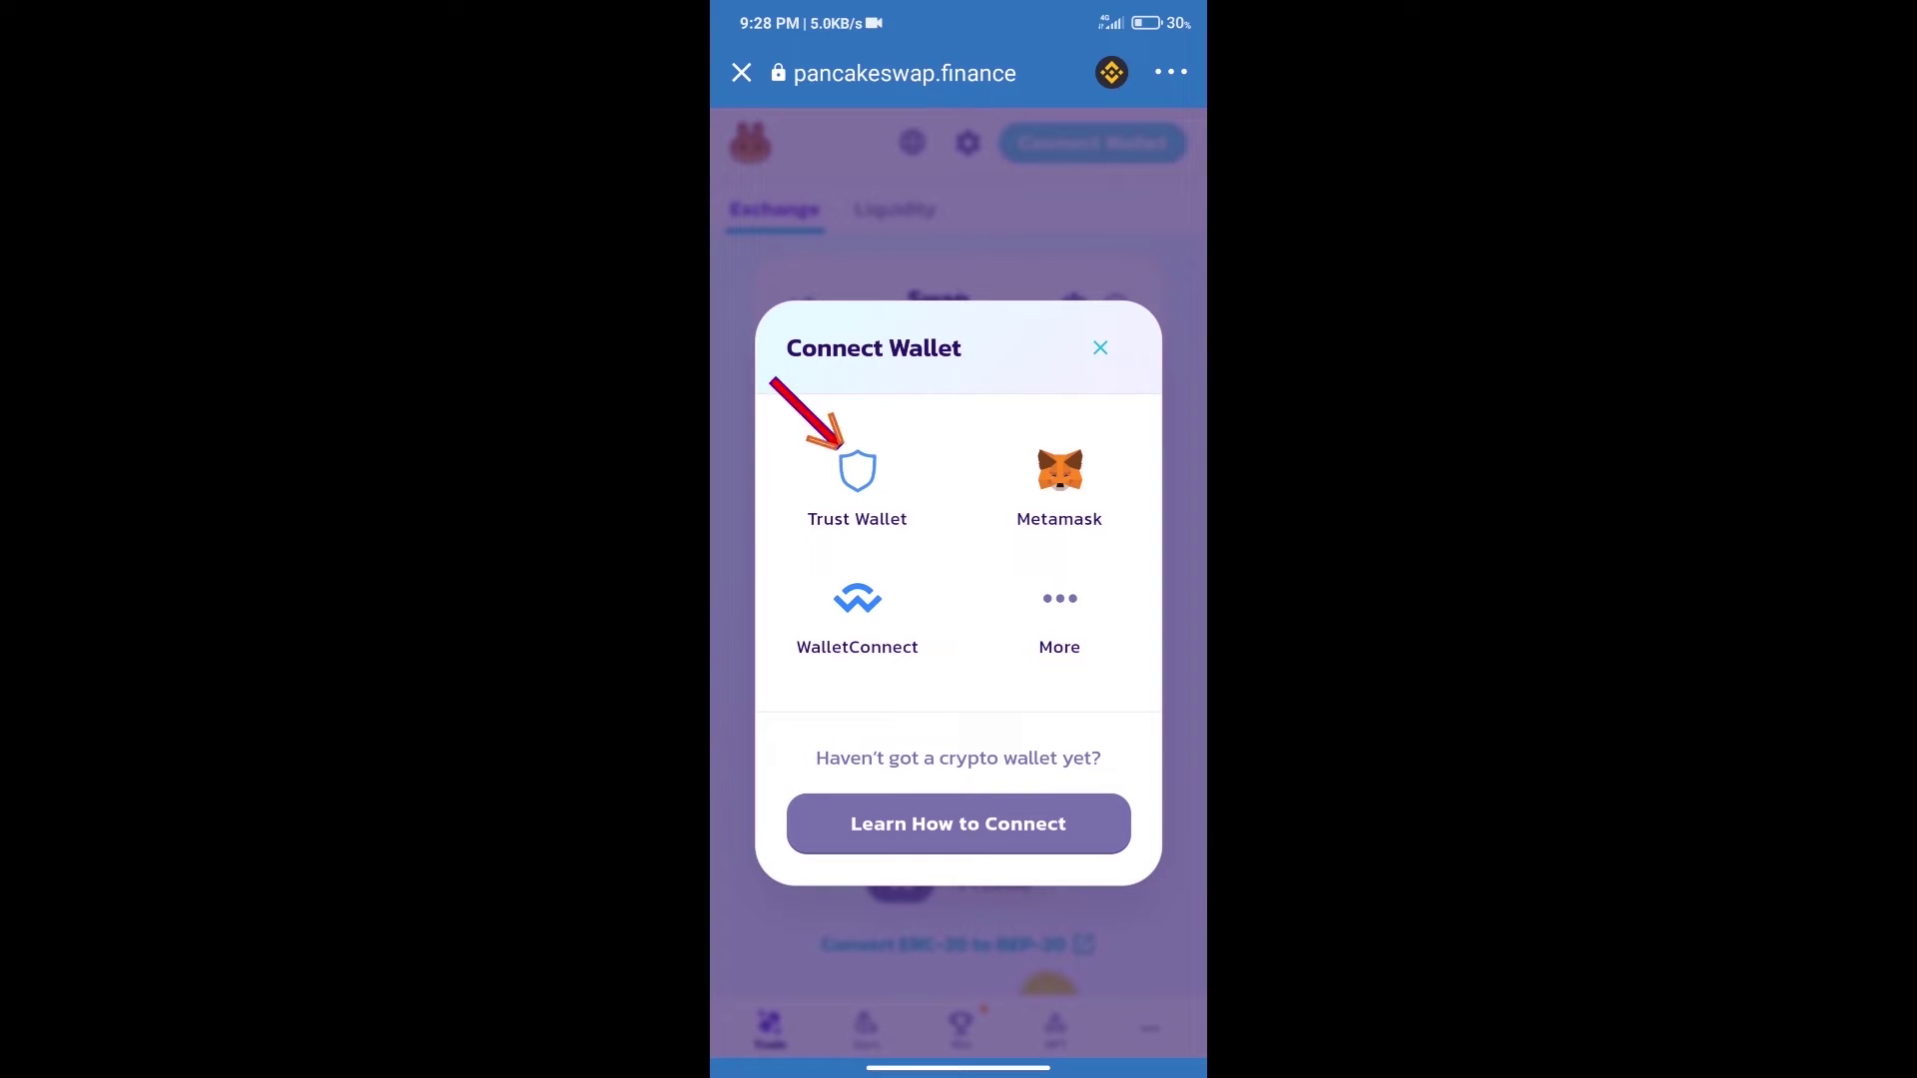
- Connect the Trust Wallet account to PancakeSwap
left_click(857, 485)
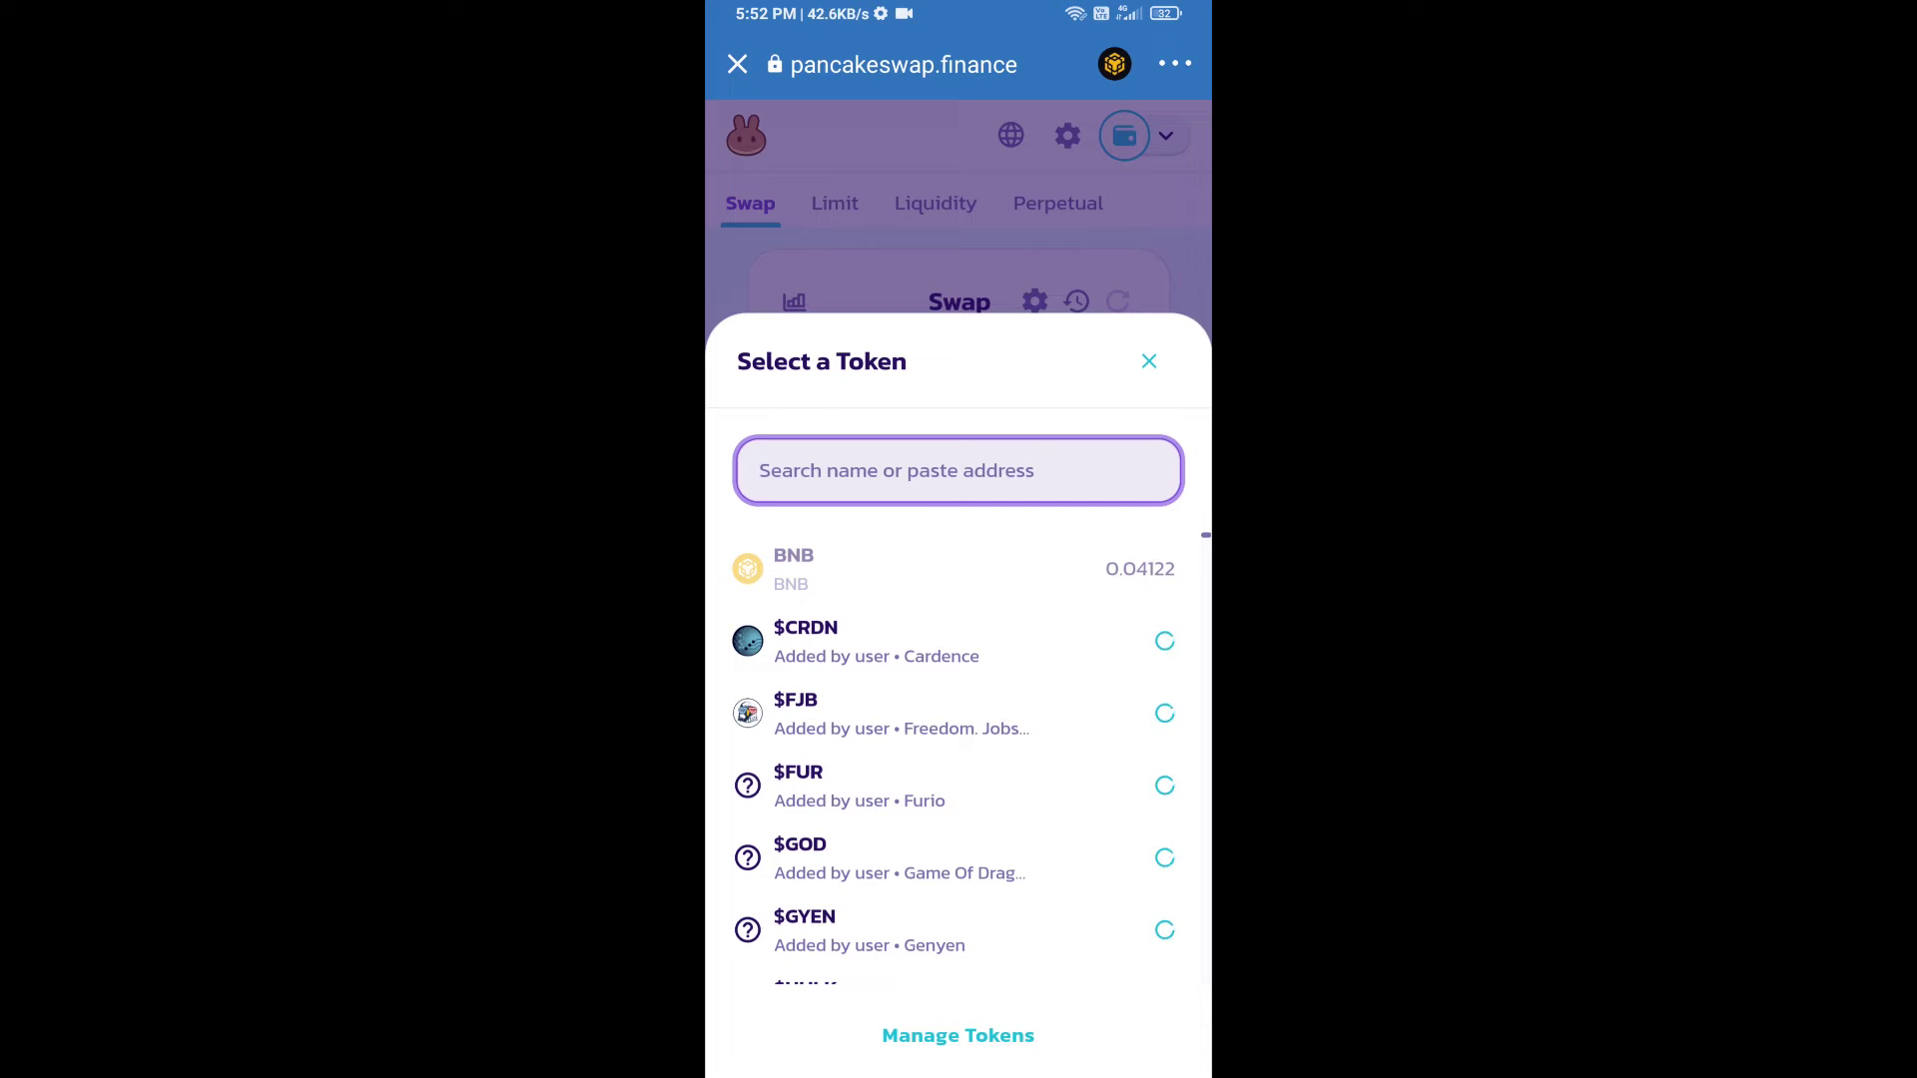
- Copy the DR1VER BNB Smart Chain contract address from CoinMarketCap in Chrome
key("super")
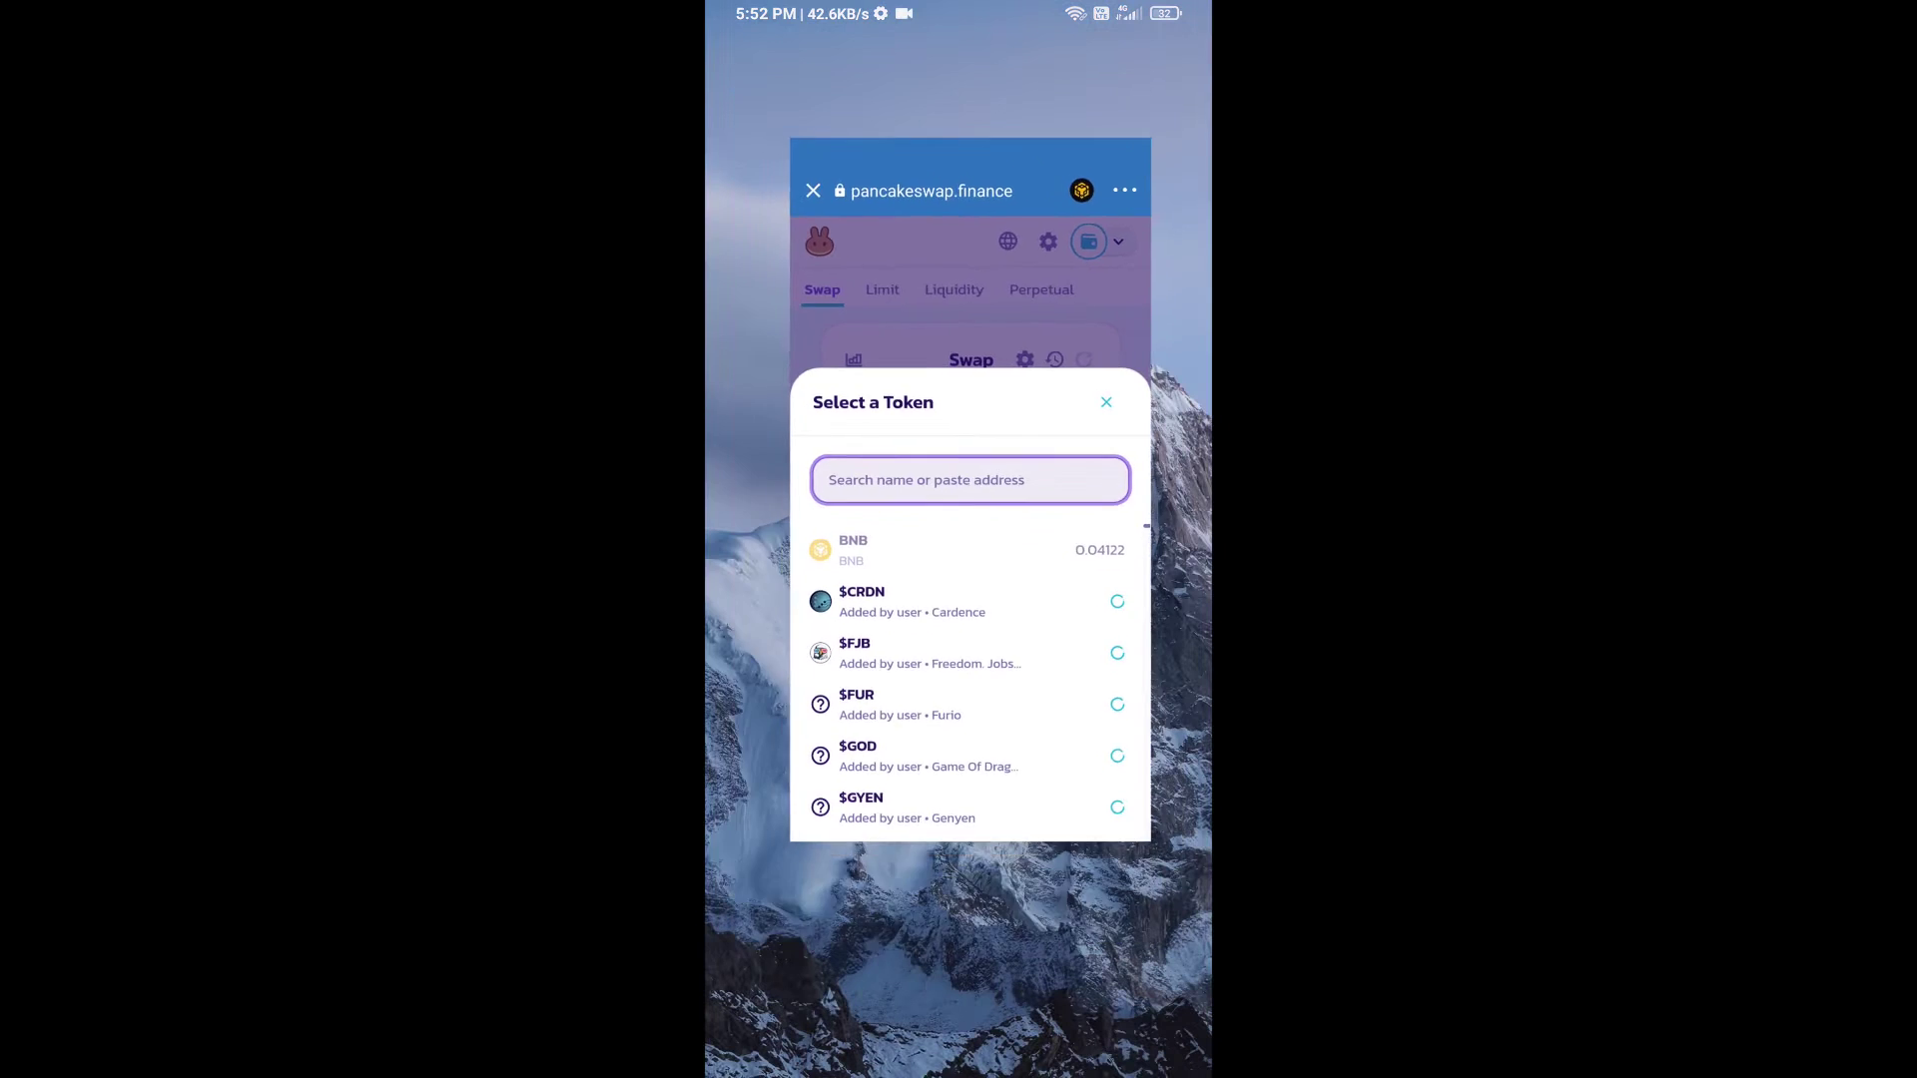
left_click(1070, 664)
left_click(1131, 889)
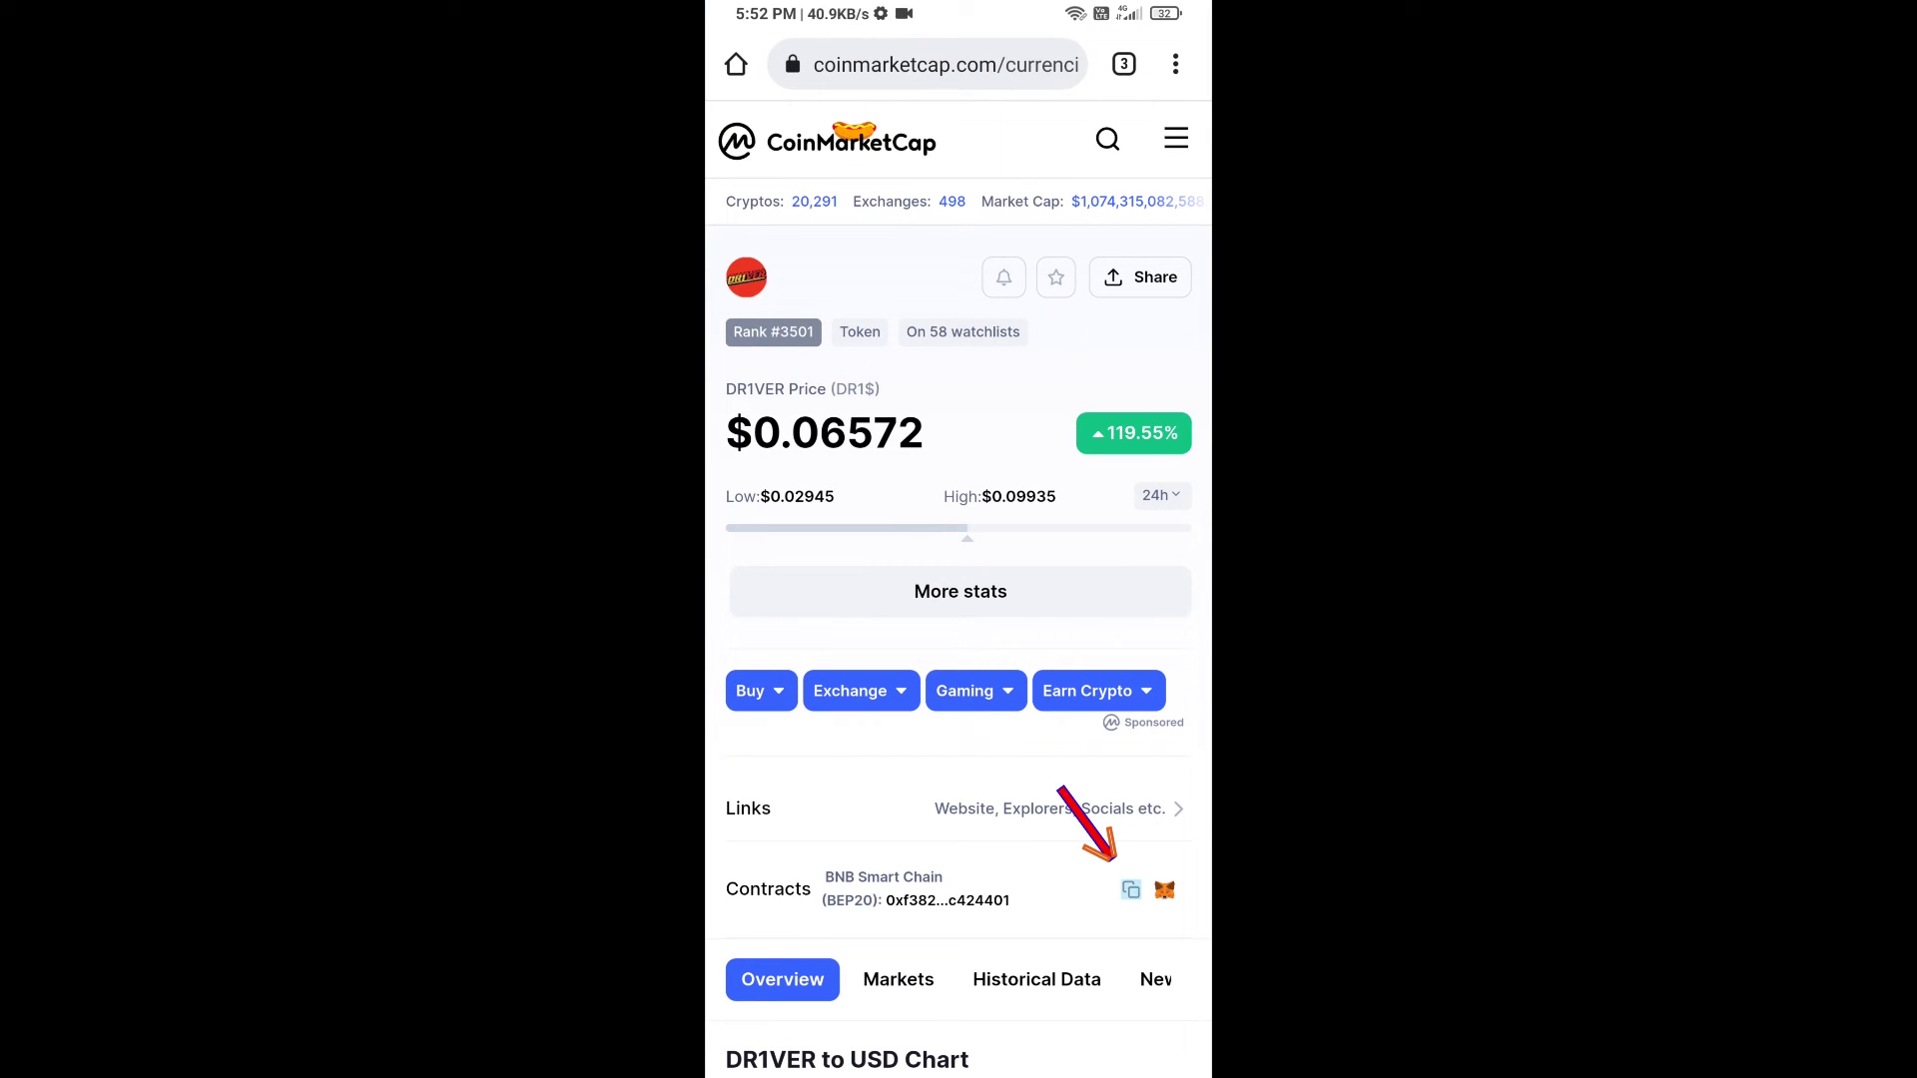
- Paste the DR1VER contract address into PancakeSwap's Select a Token search
key("super")
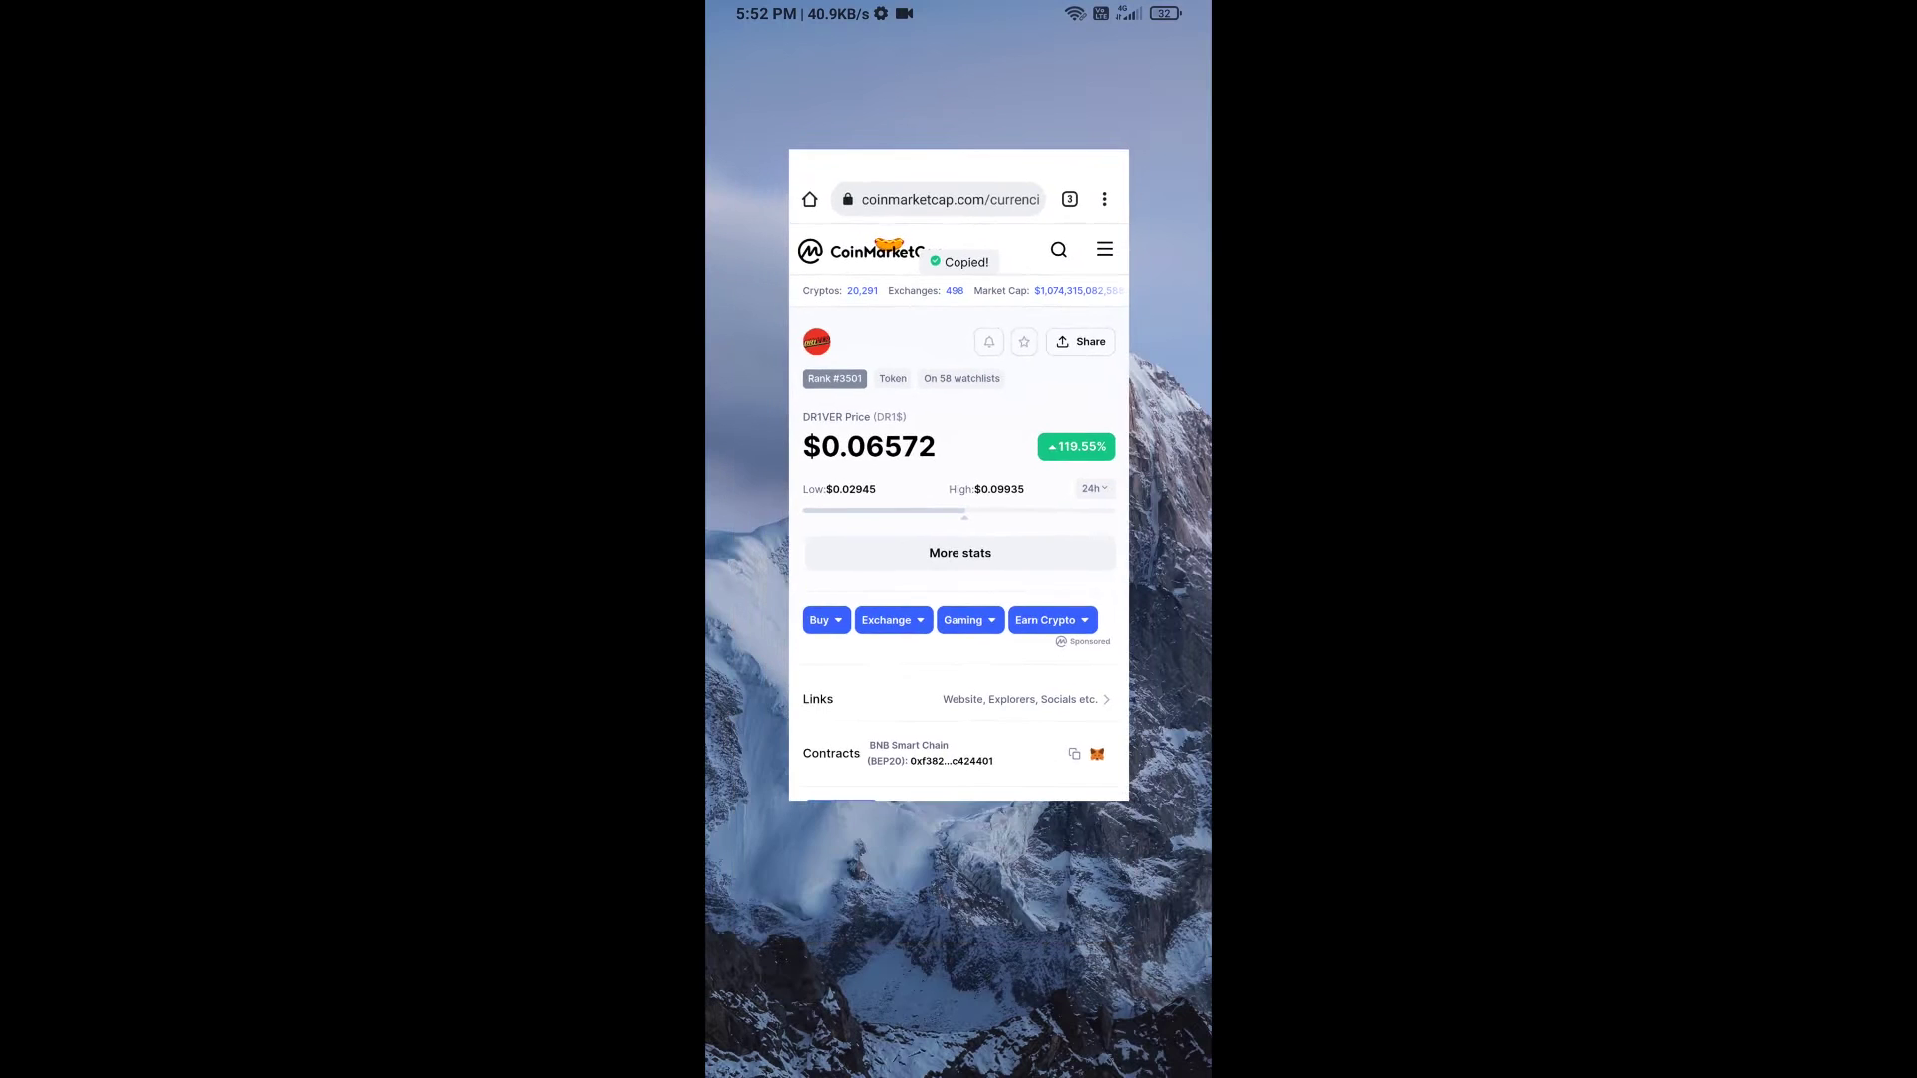
left_click(1078, 659)
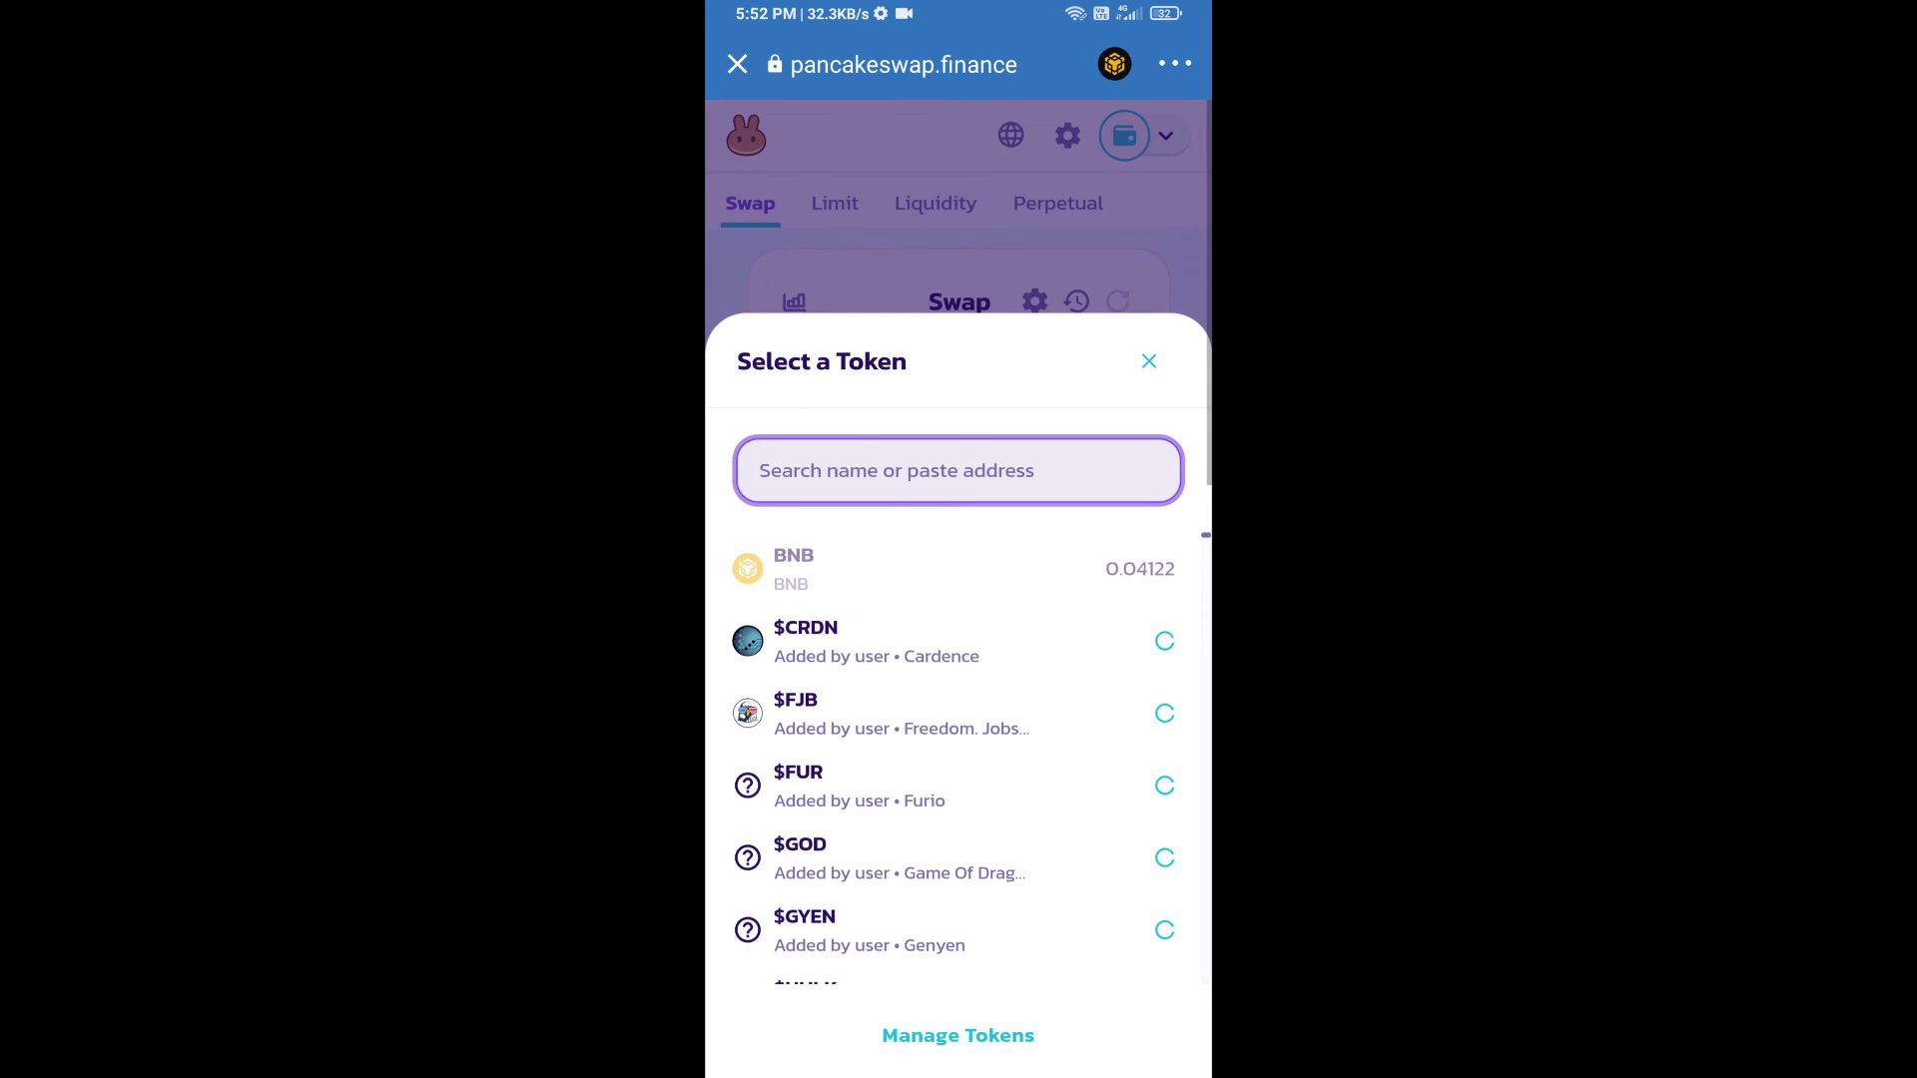
left_click(958, 468)
left_click(764, 415)
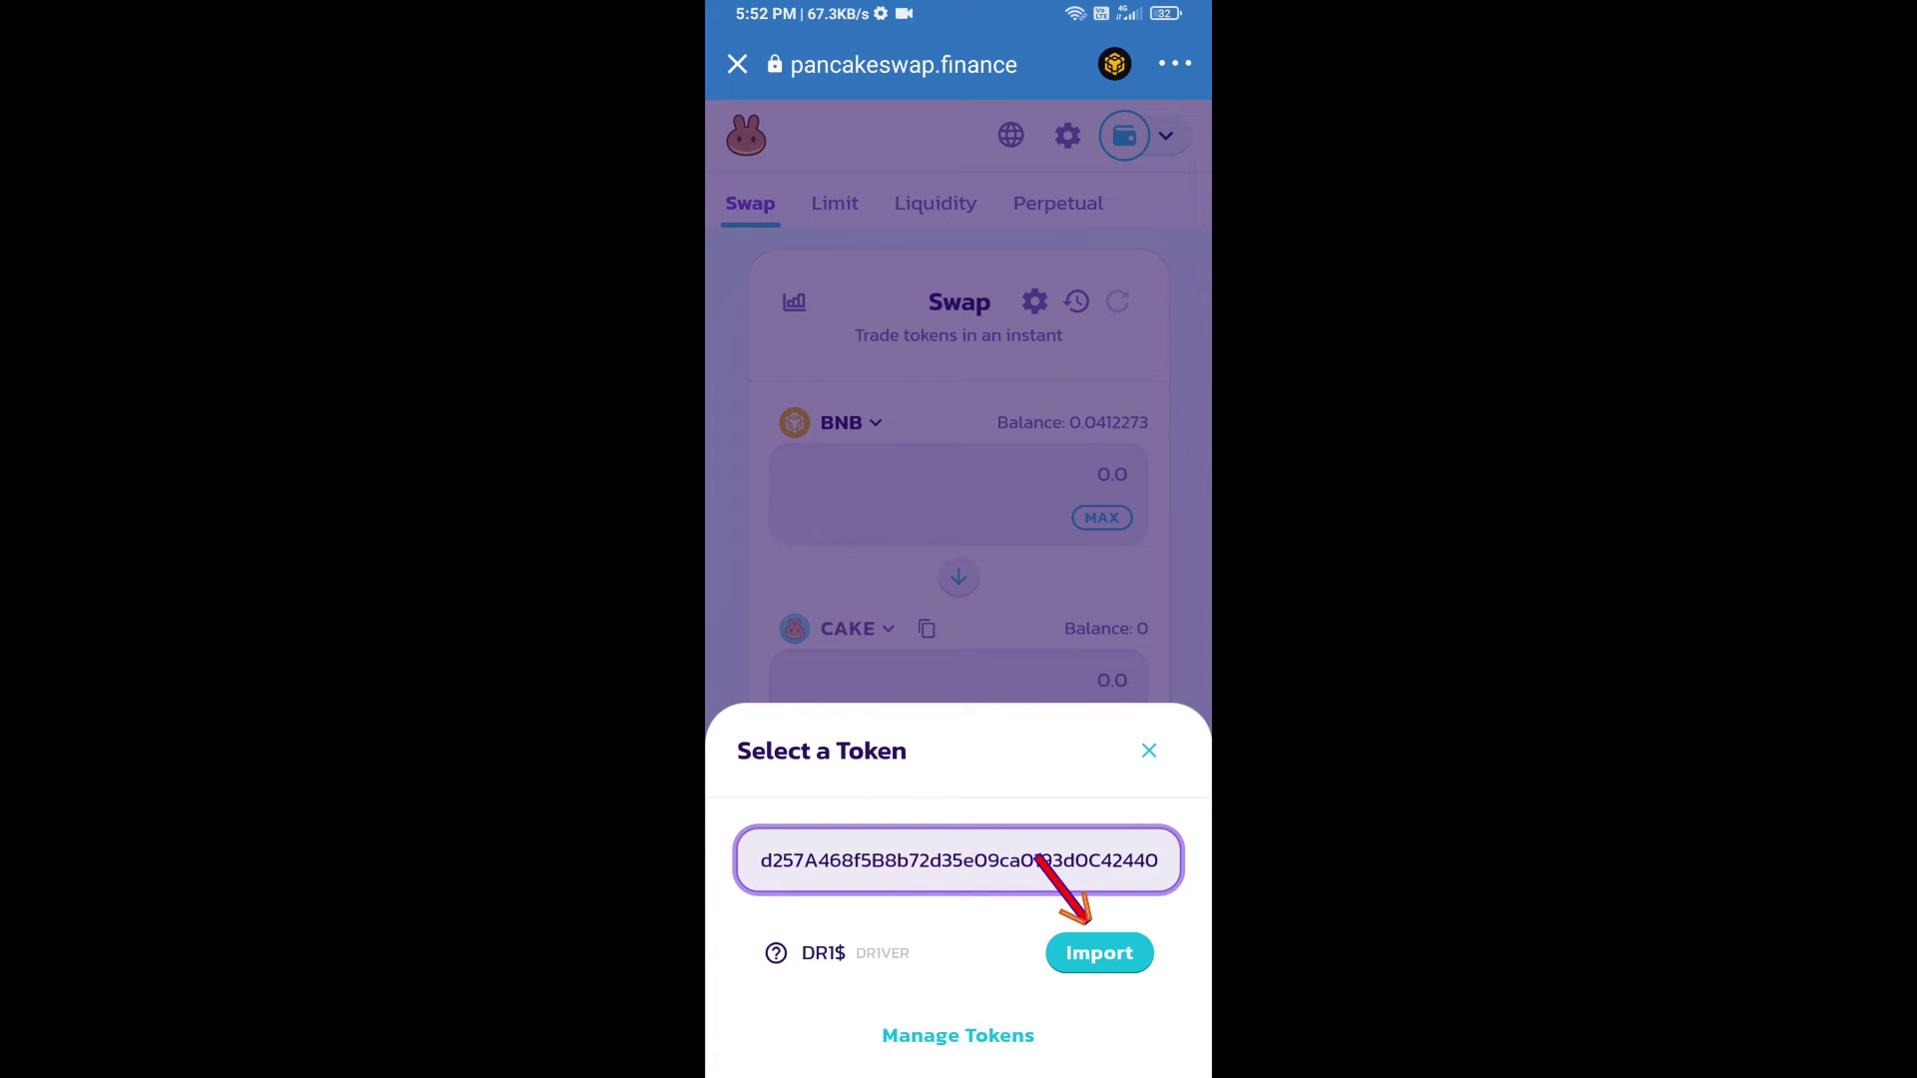
- Import DR1VER (DR1$), accepting the unknown-token risk warning
left_click(1099, 953)
left_click(757, 1024)
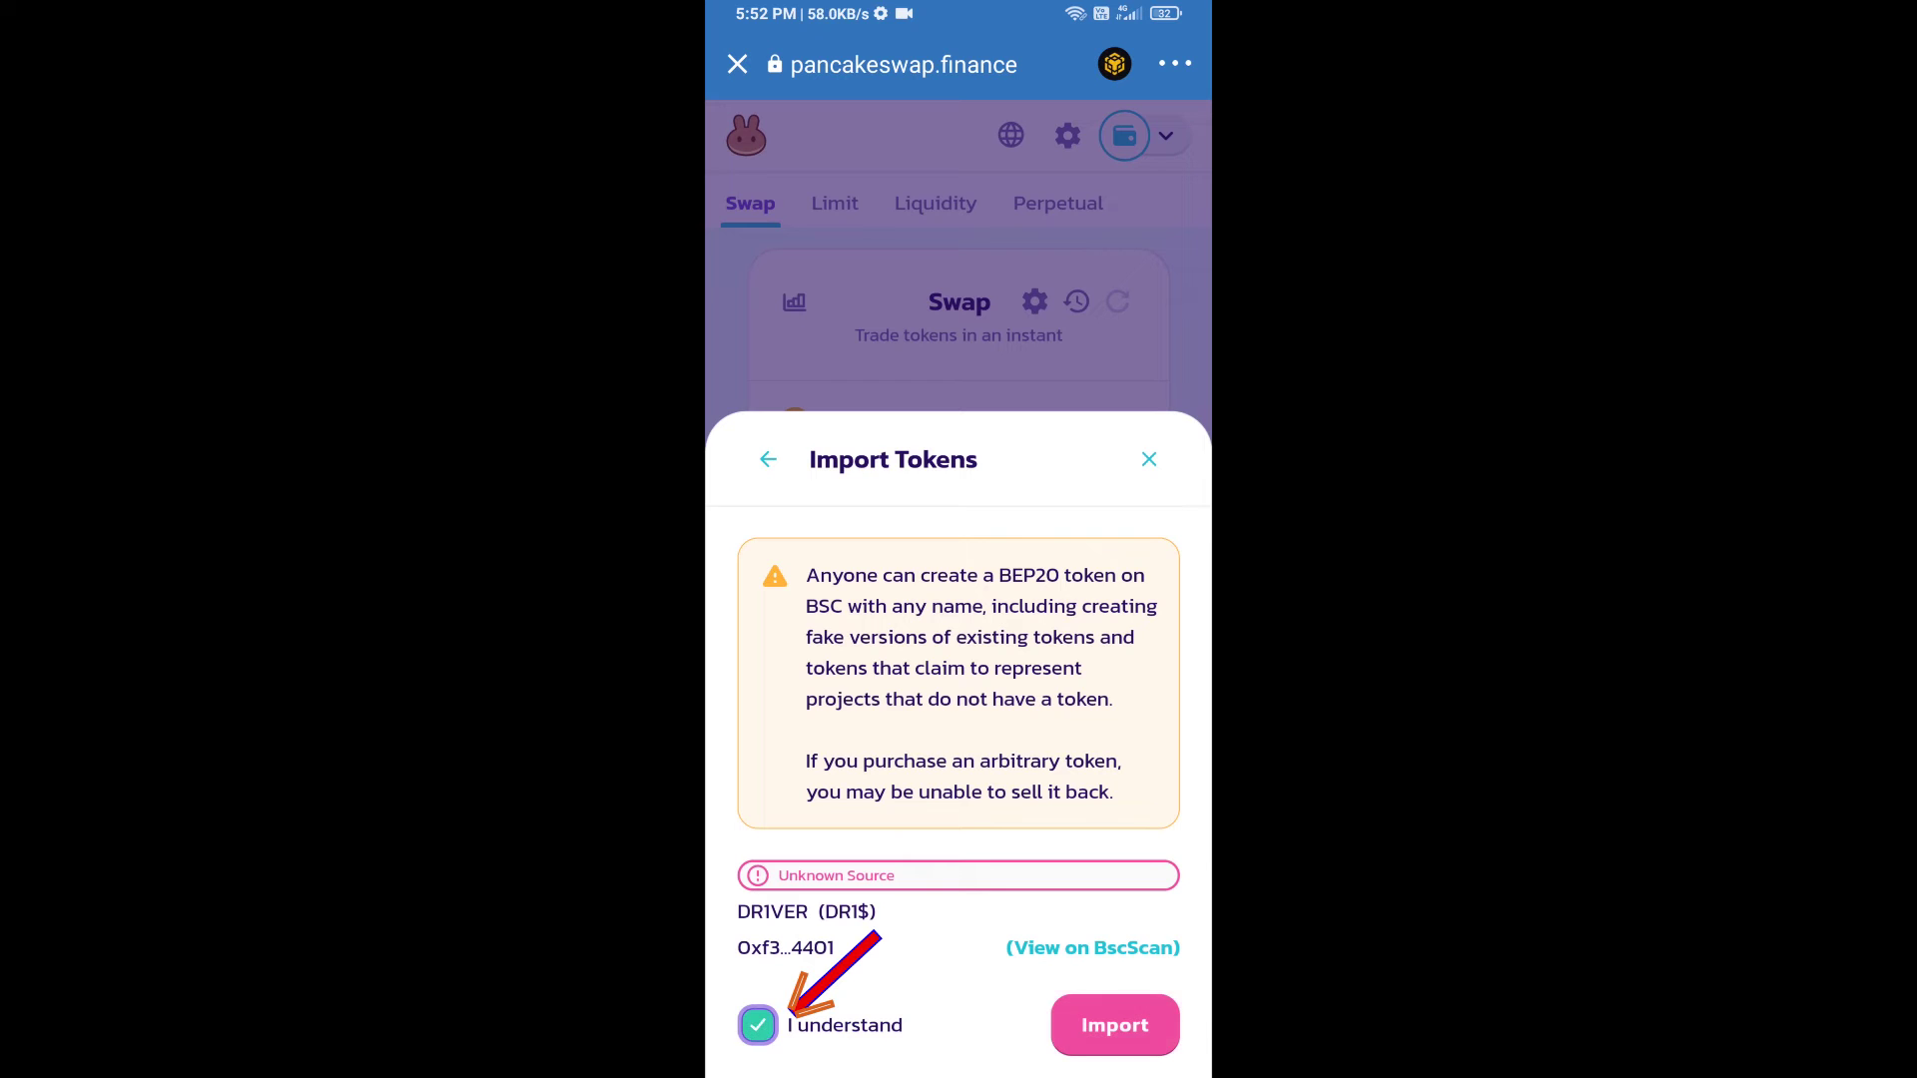
left_click(1114, 1024)
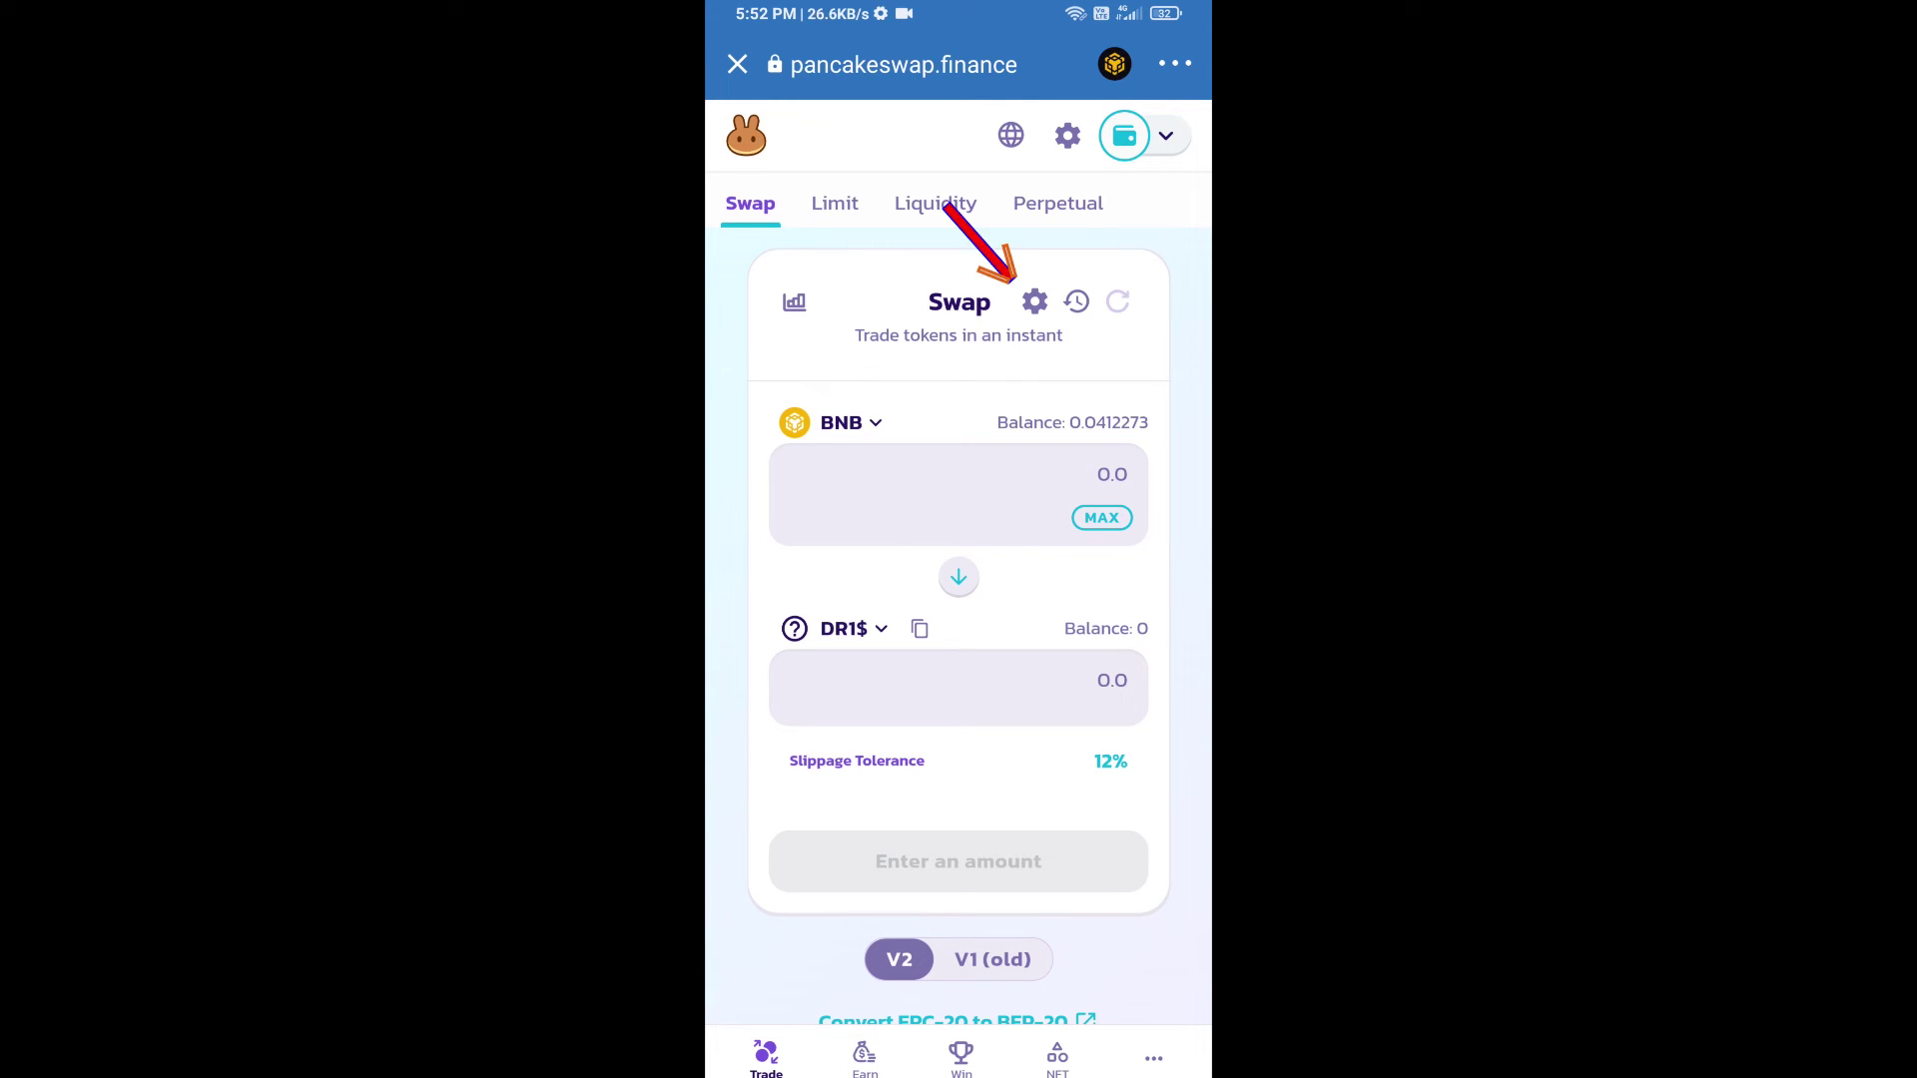
left_click(1033, 301)
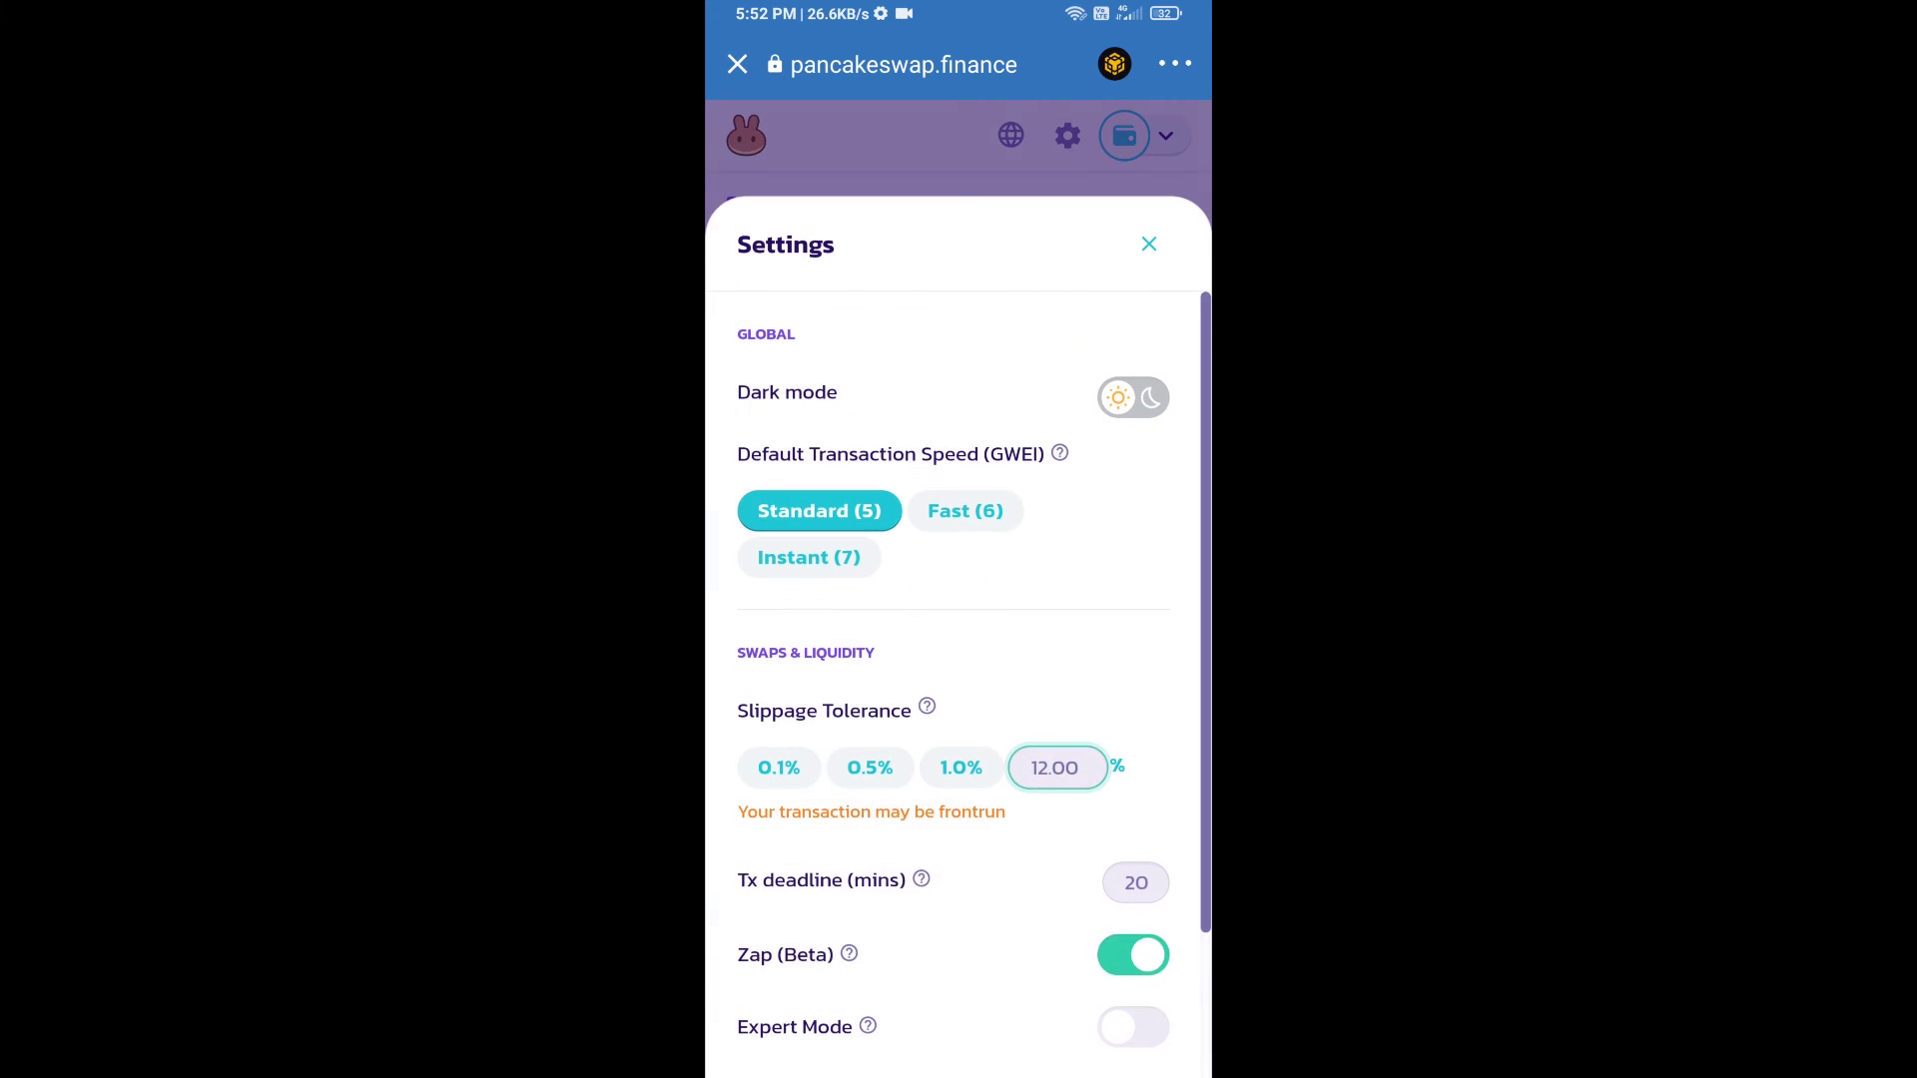
left_click(1054, 767)
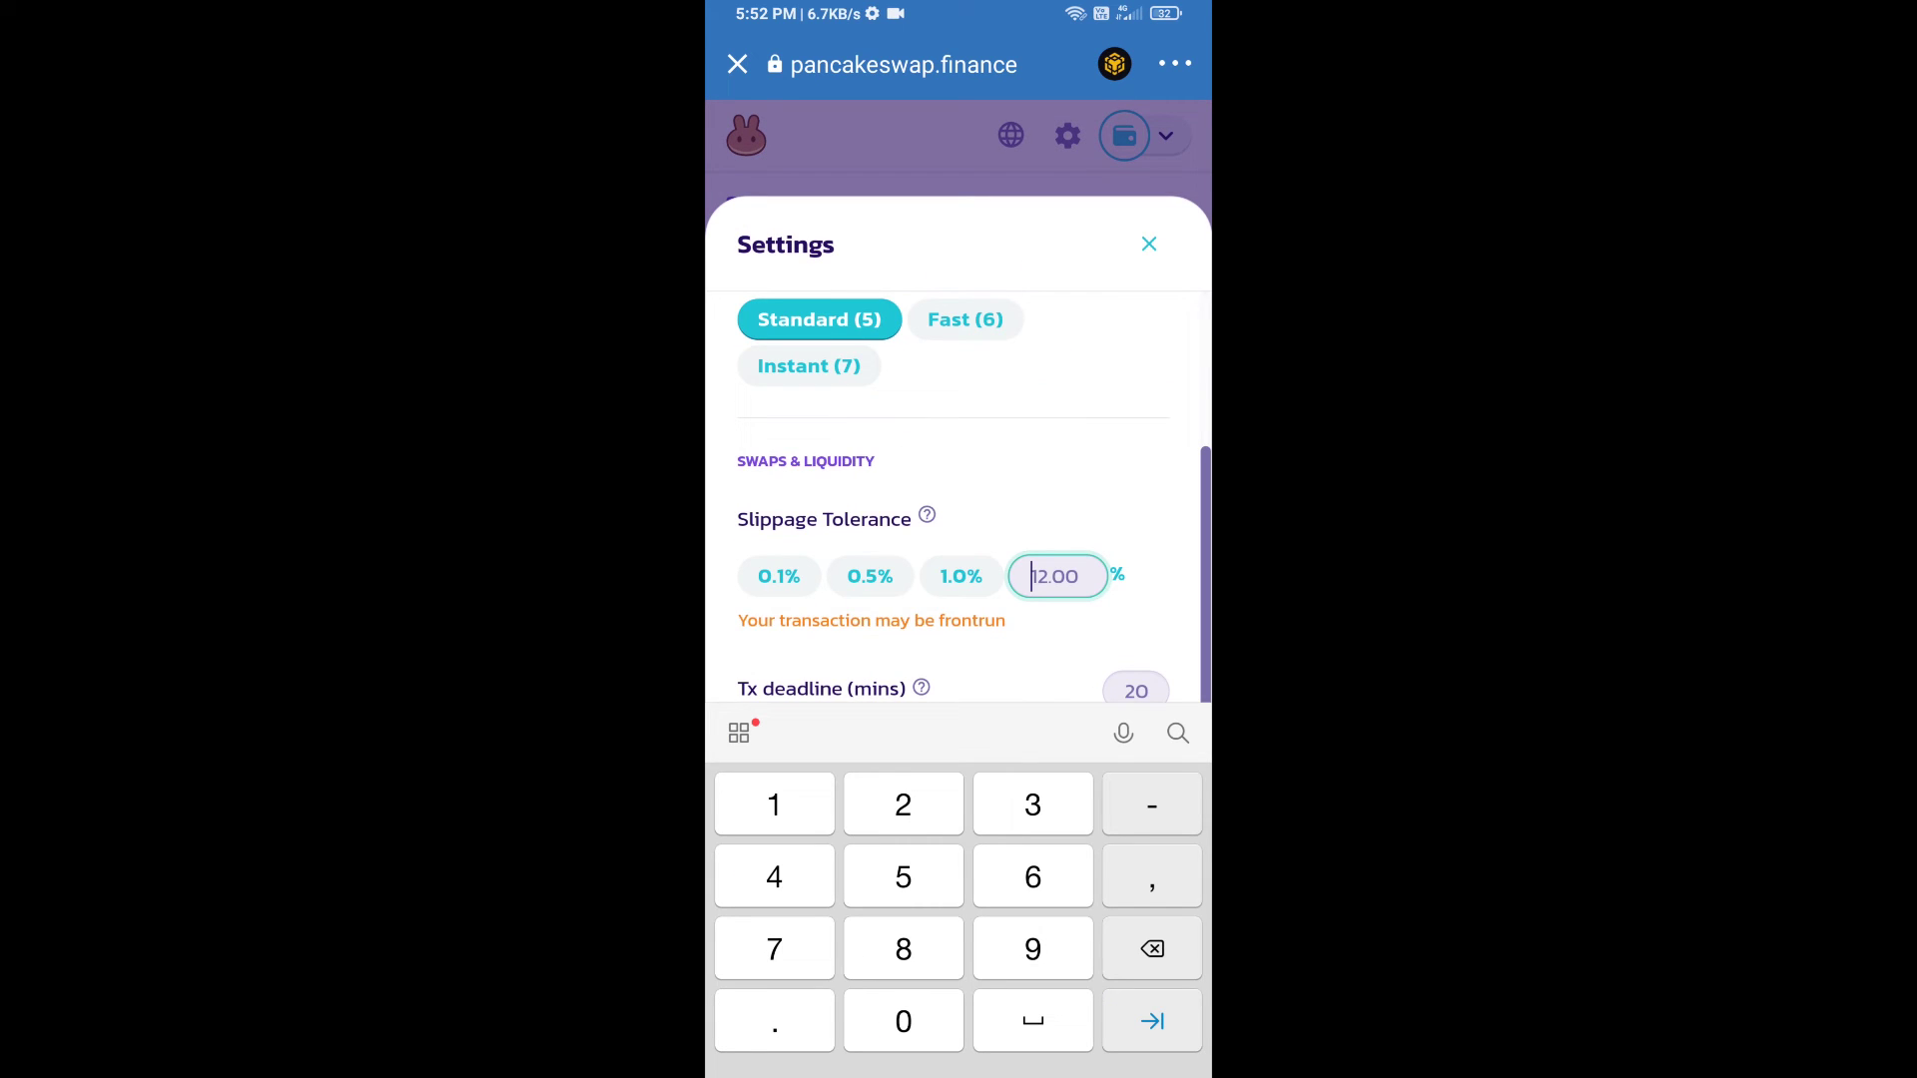
type("12")
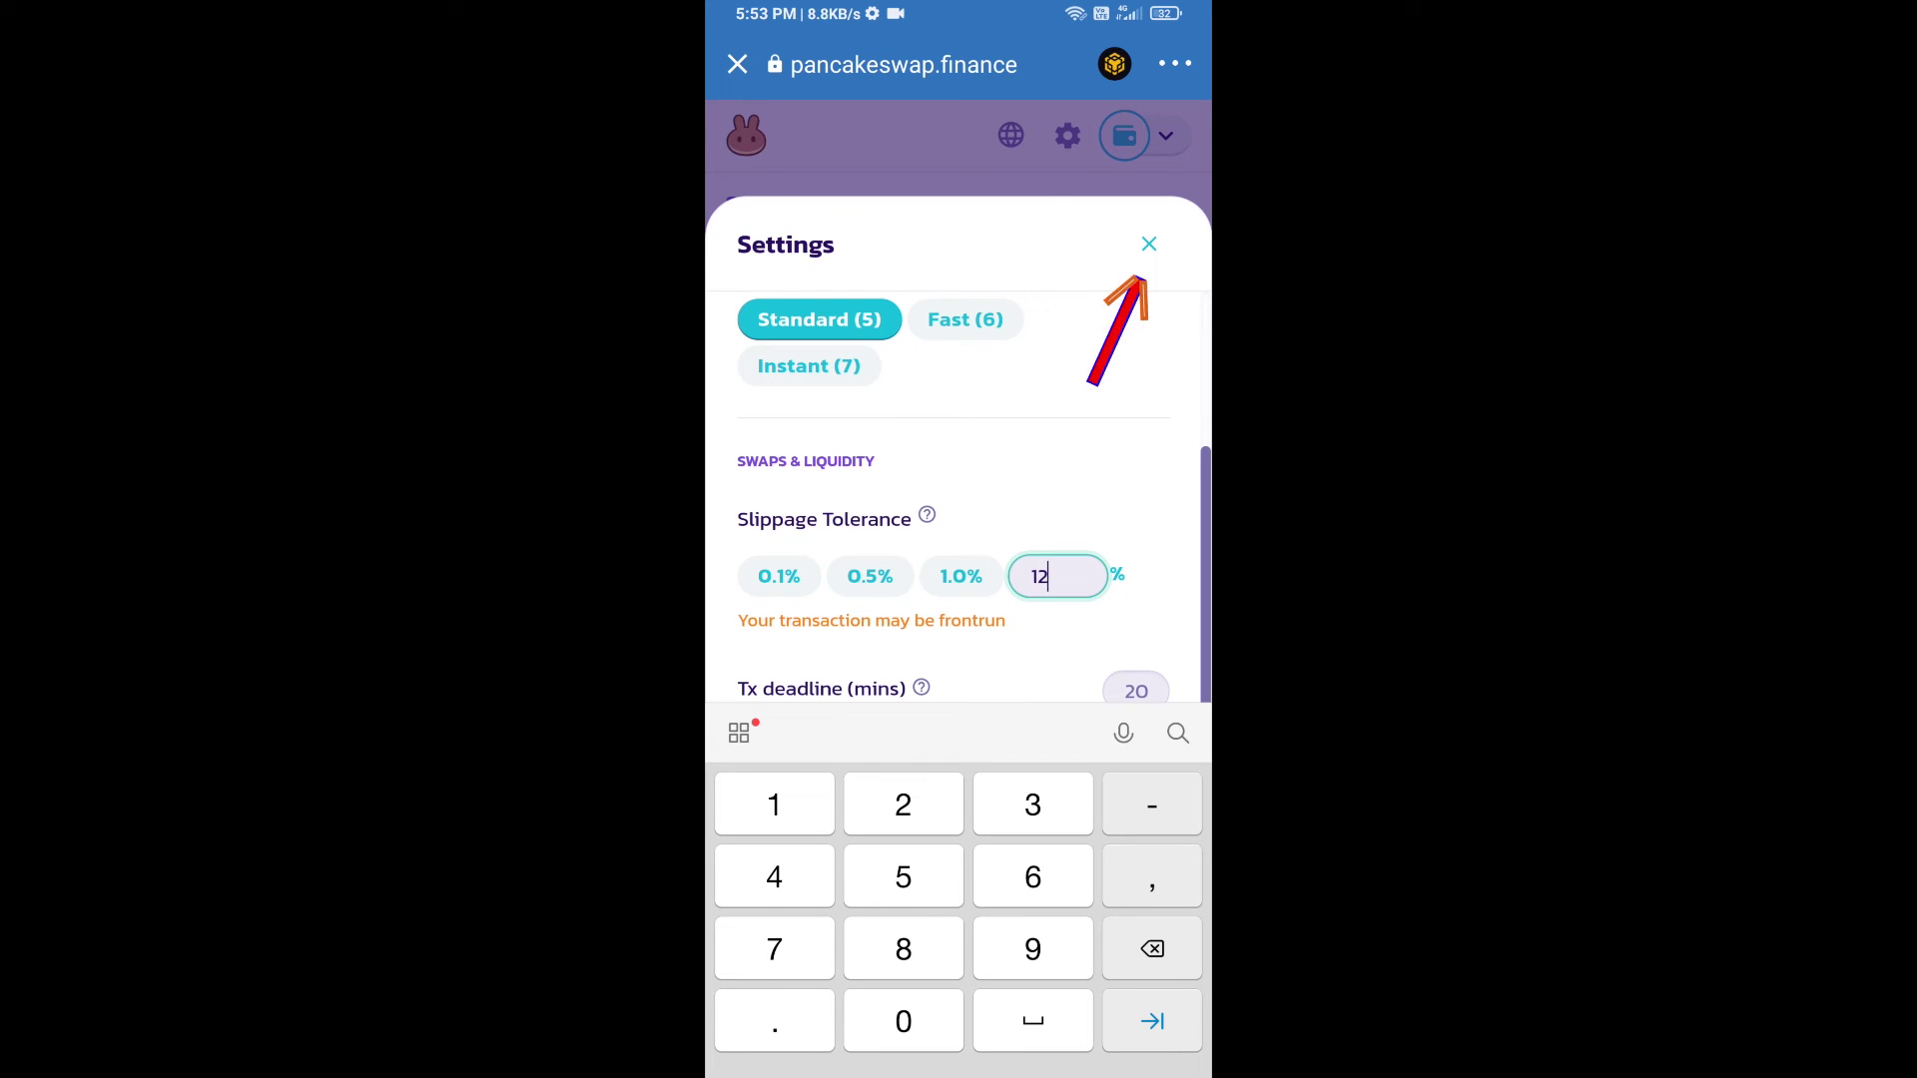
left_click(1148, 244)
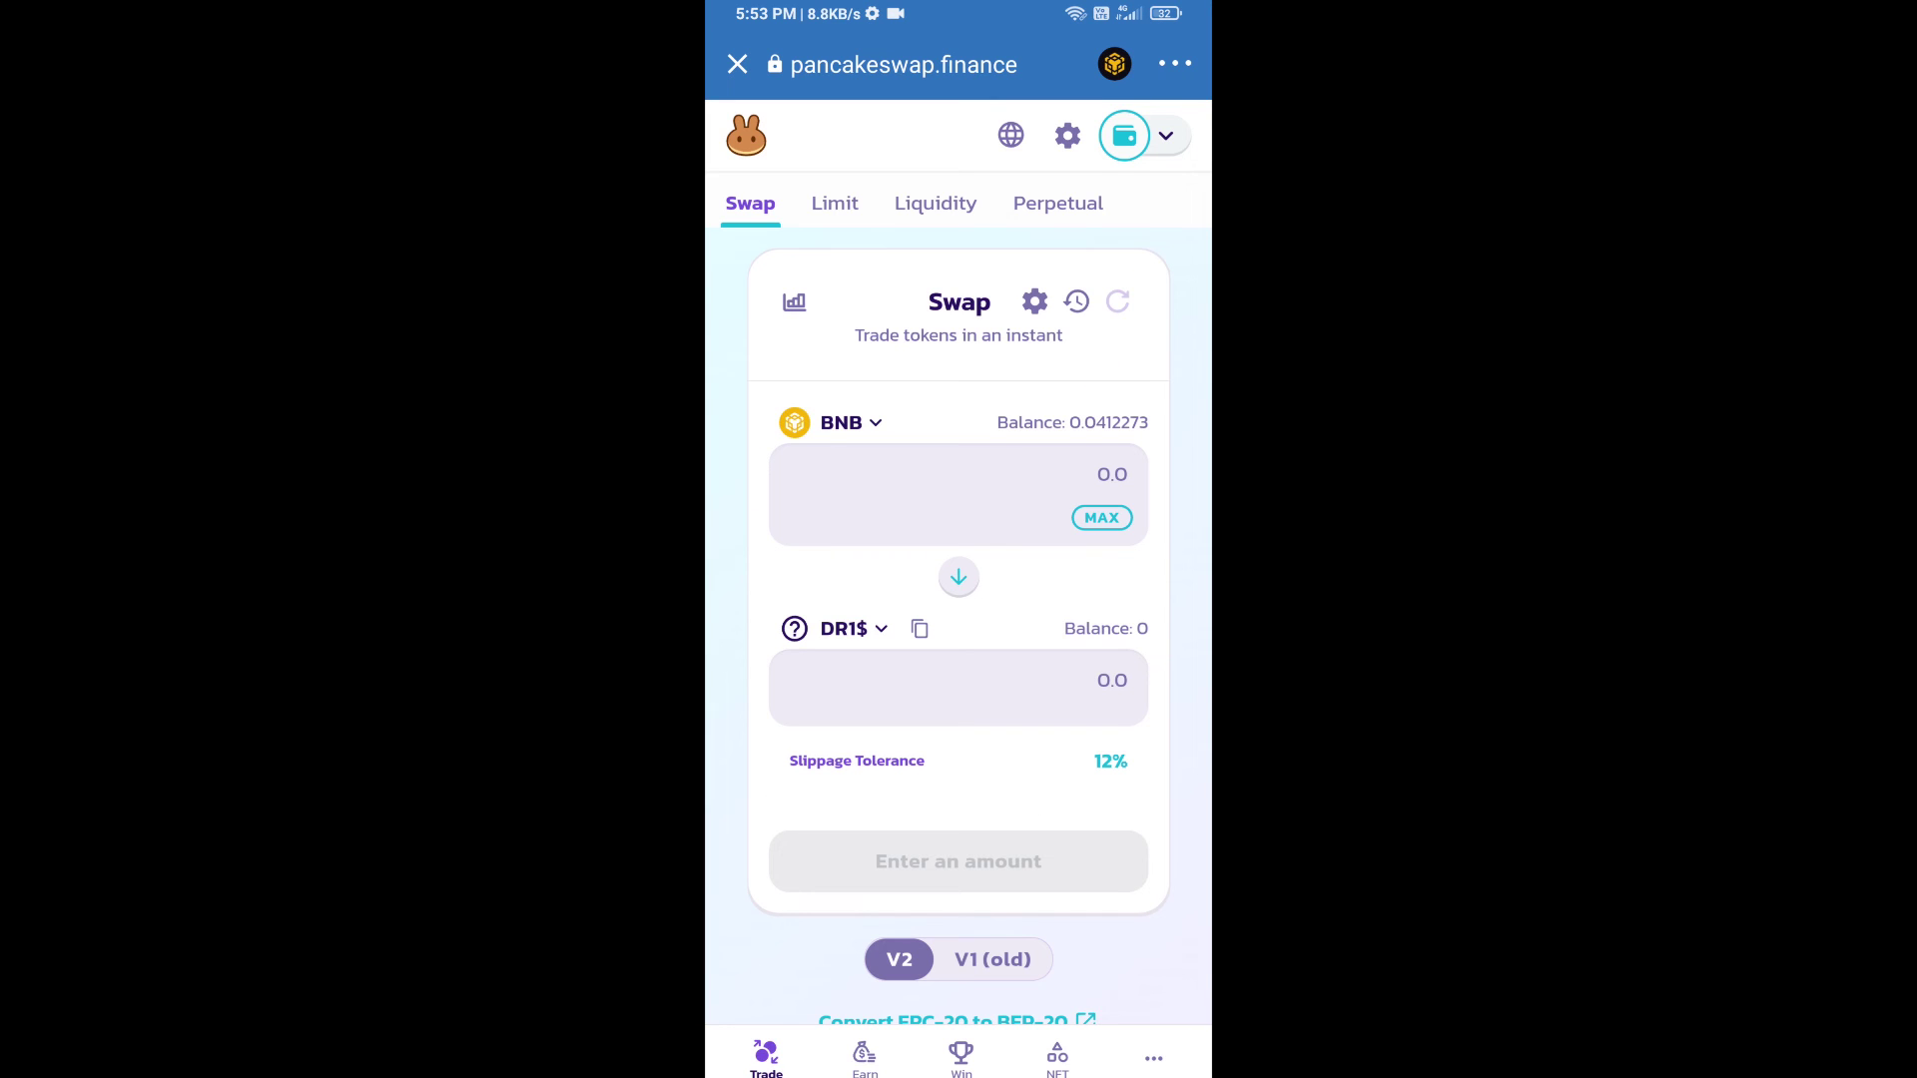
- Enter 0.0005 as the DR1$ amount to receive
left_click(959, 680)
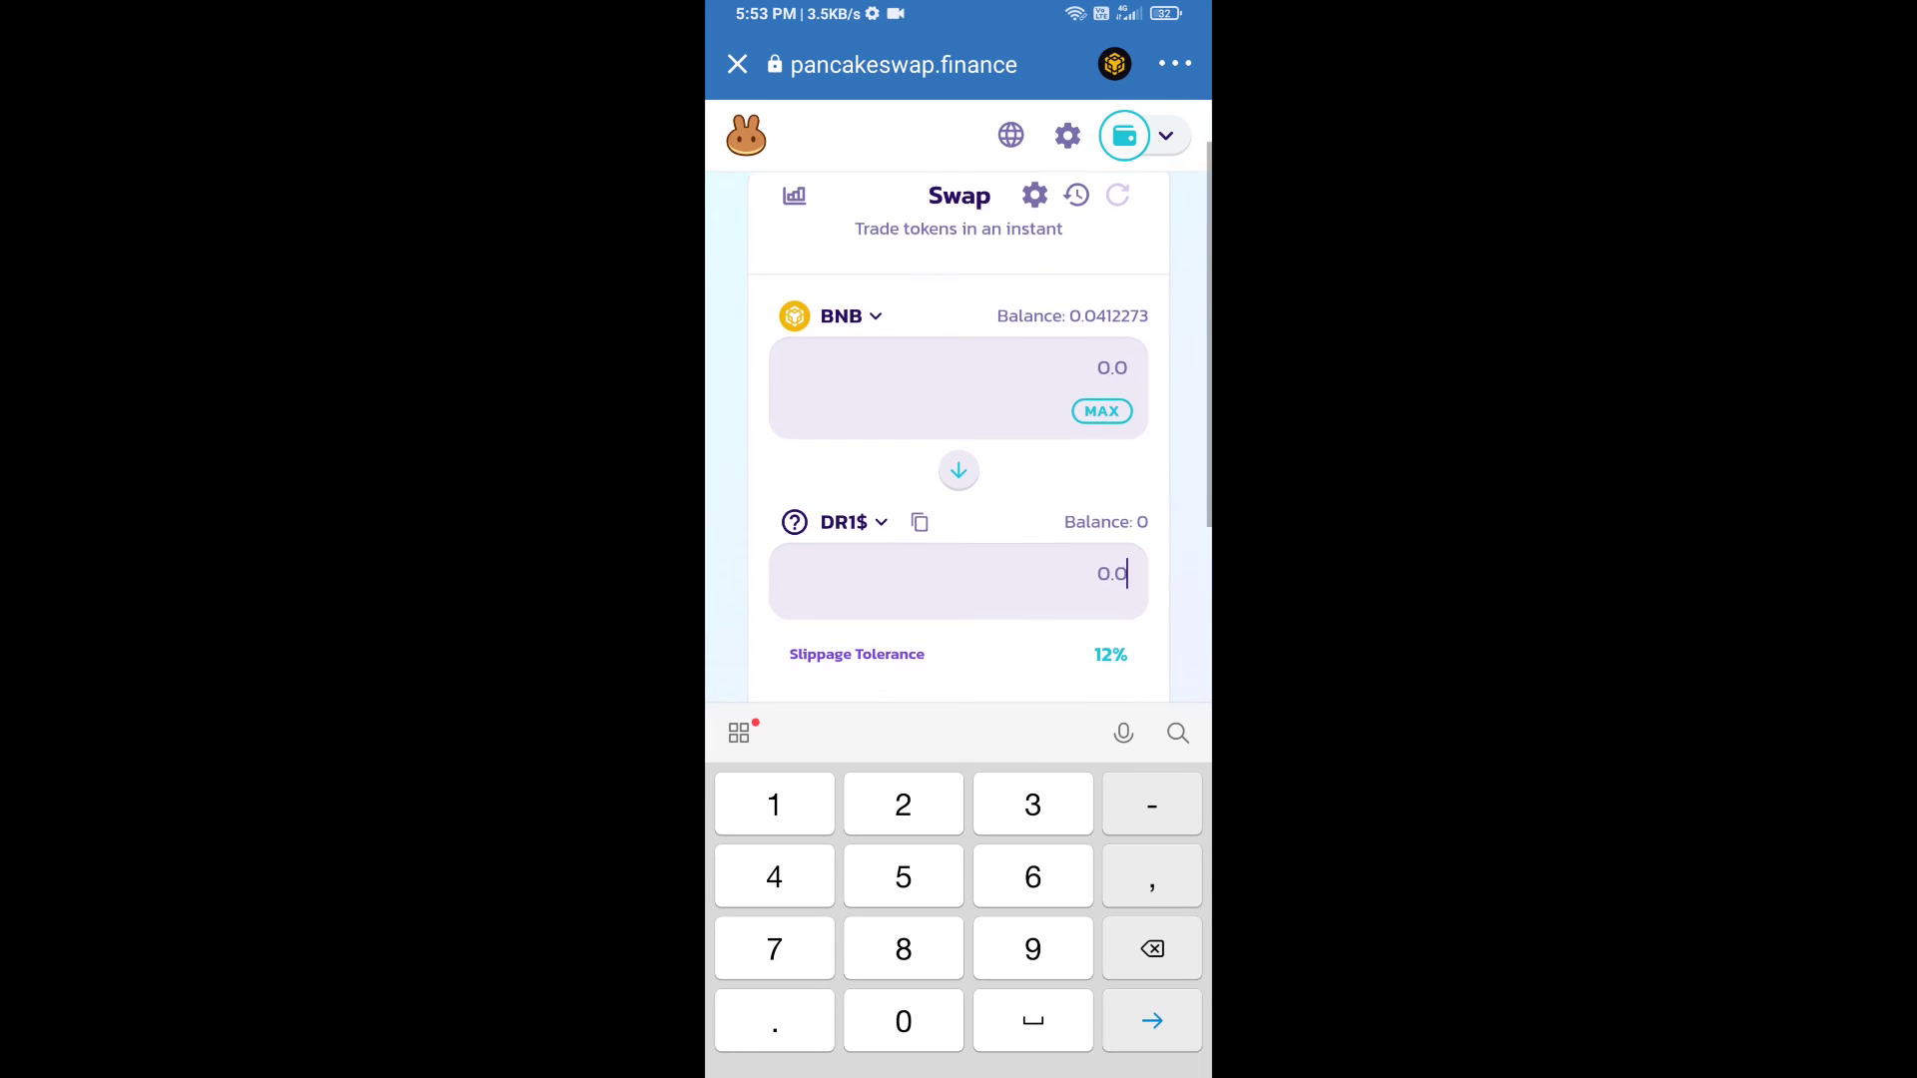
type("005")
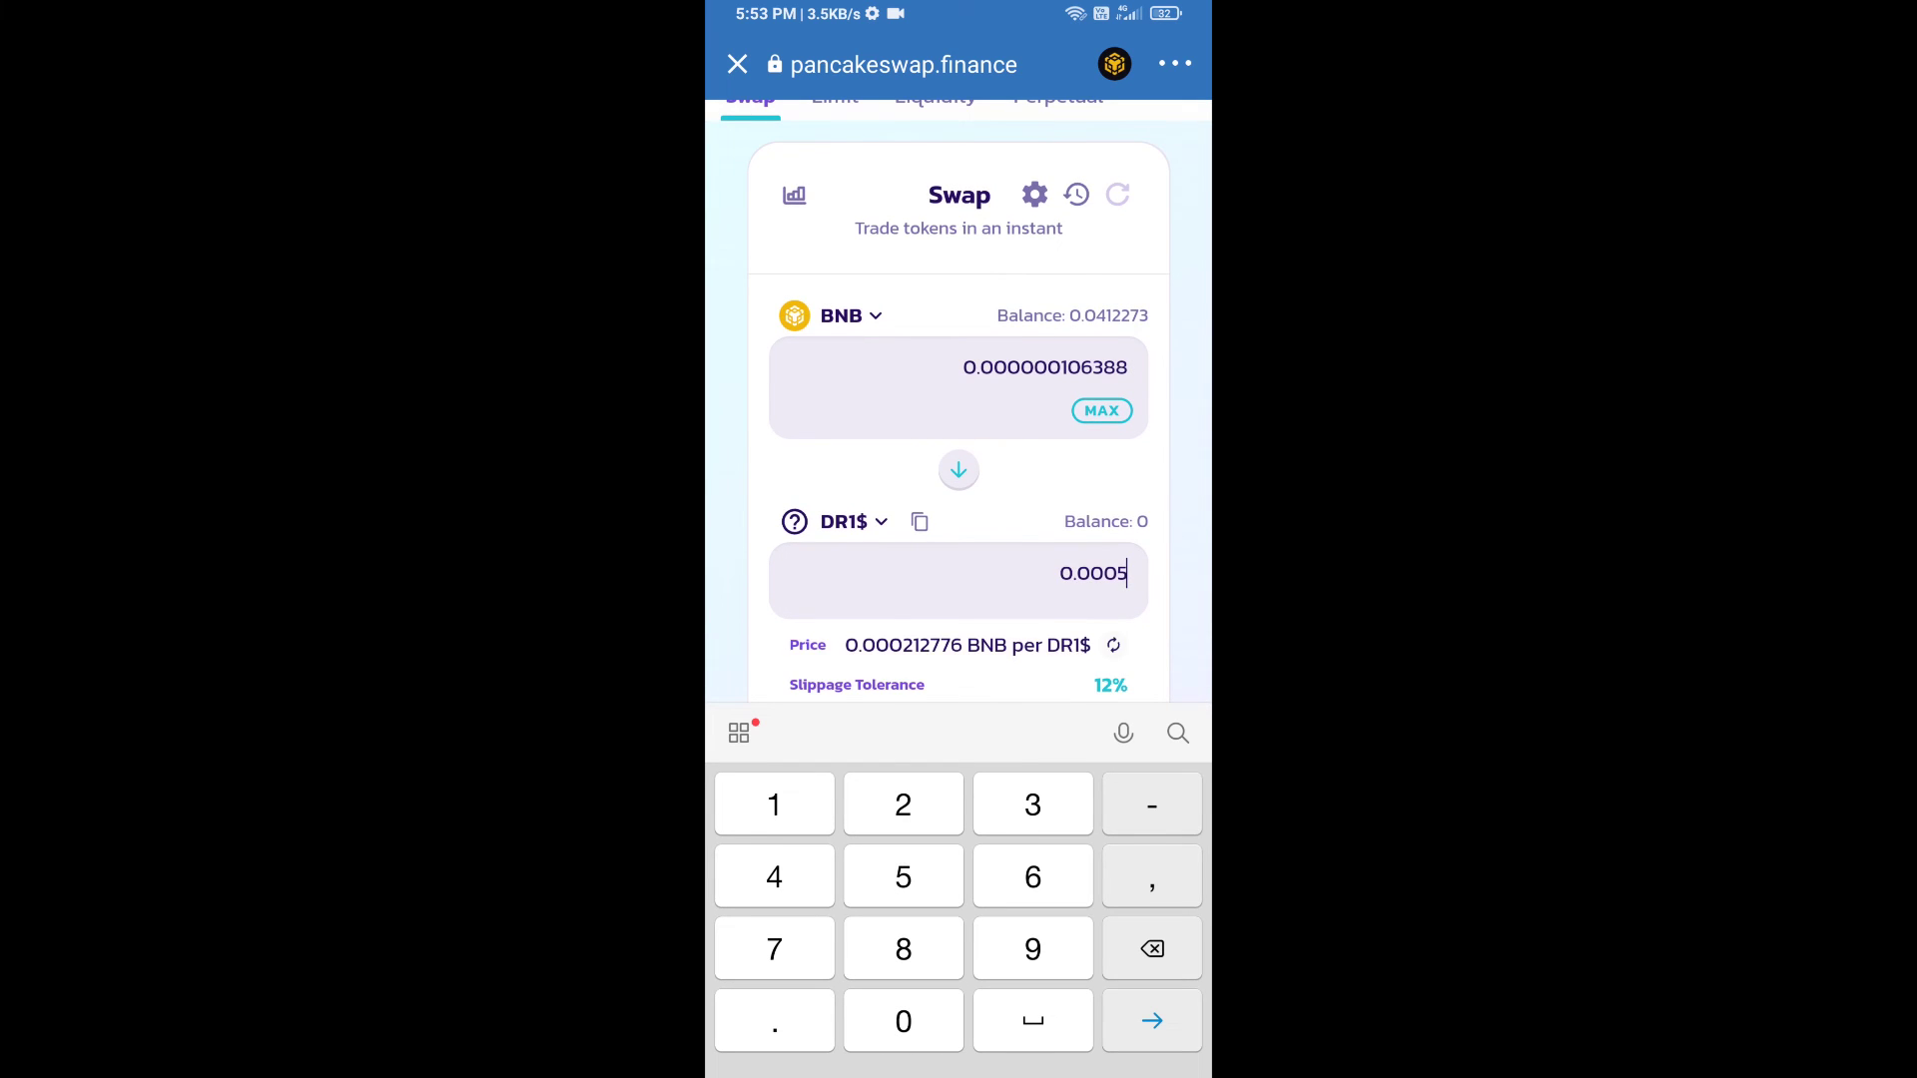
scroll(958, 405, "down", 8)
scroll(958, 406, "down", 5)
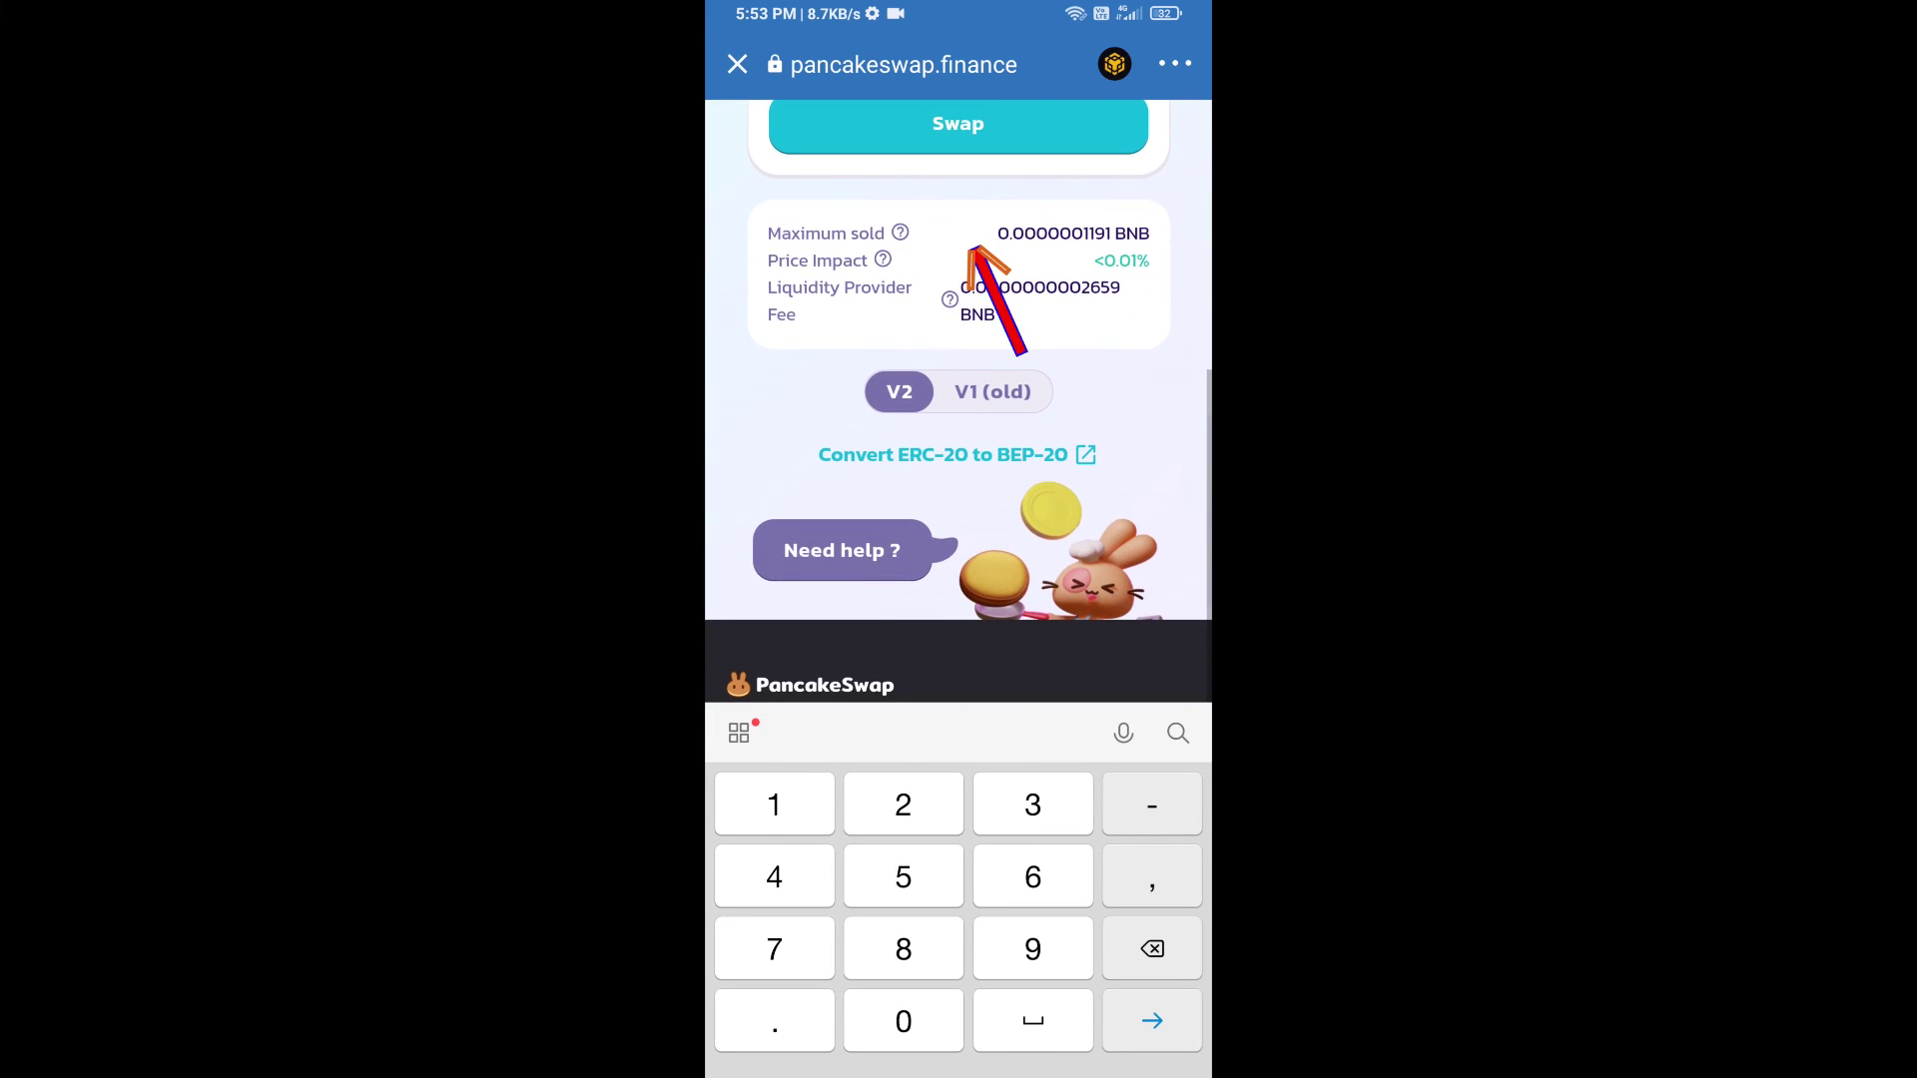
- Submit the swap to review 0.000000106388 BNB for 0.0005 DR1$
left_click(958, 123)
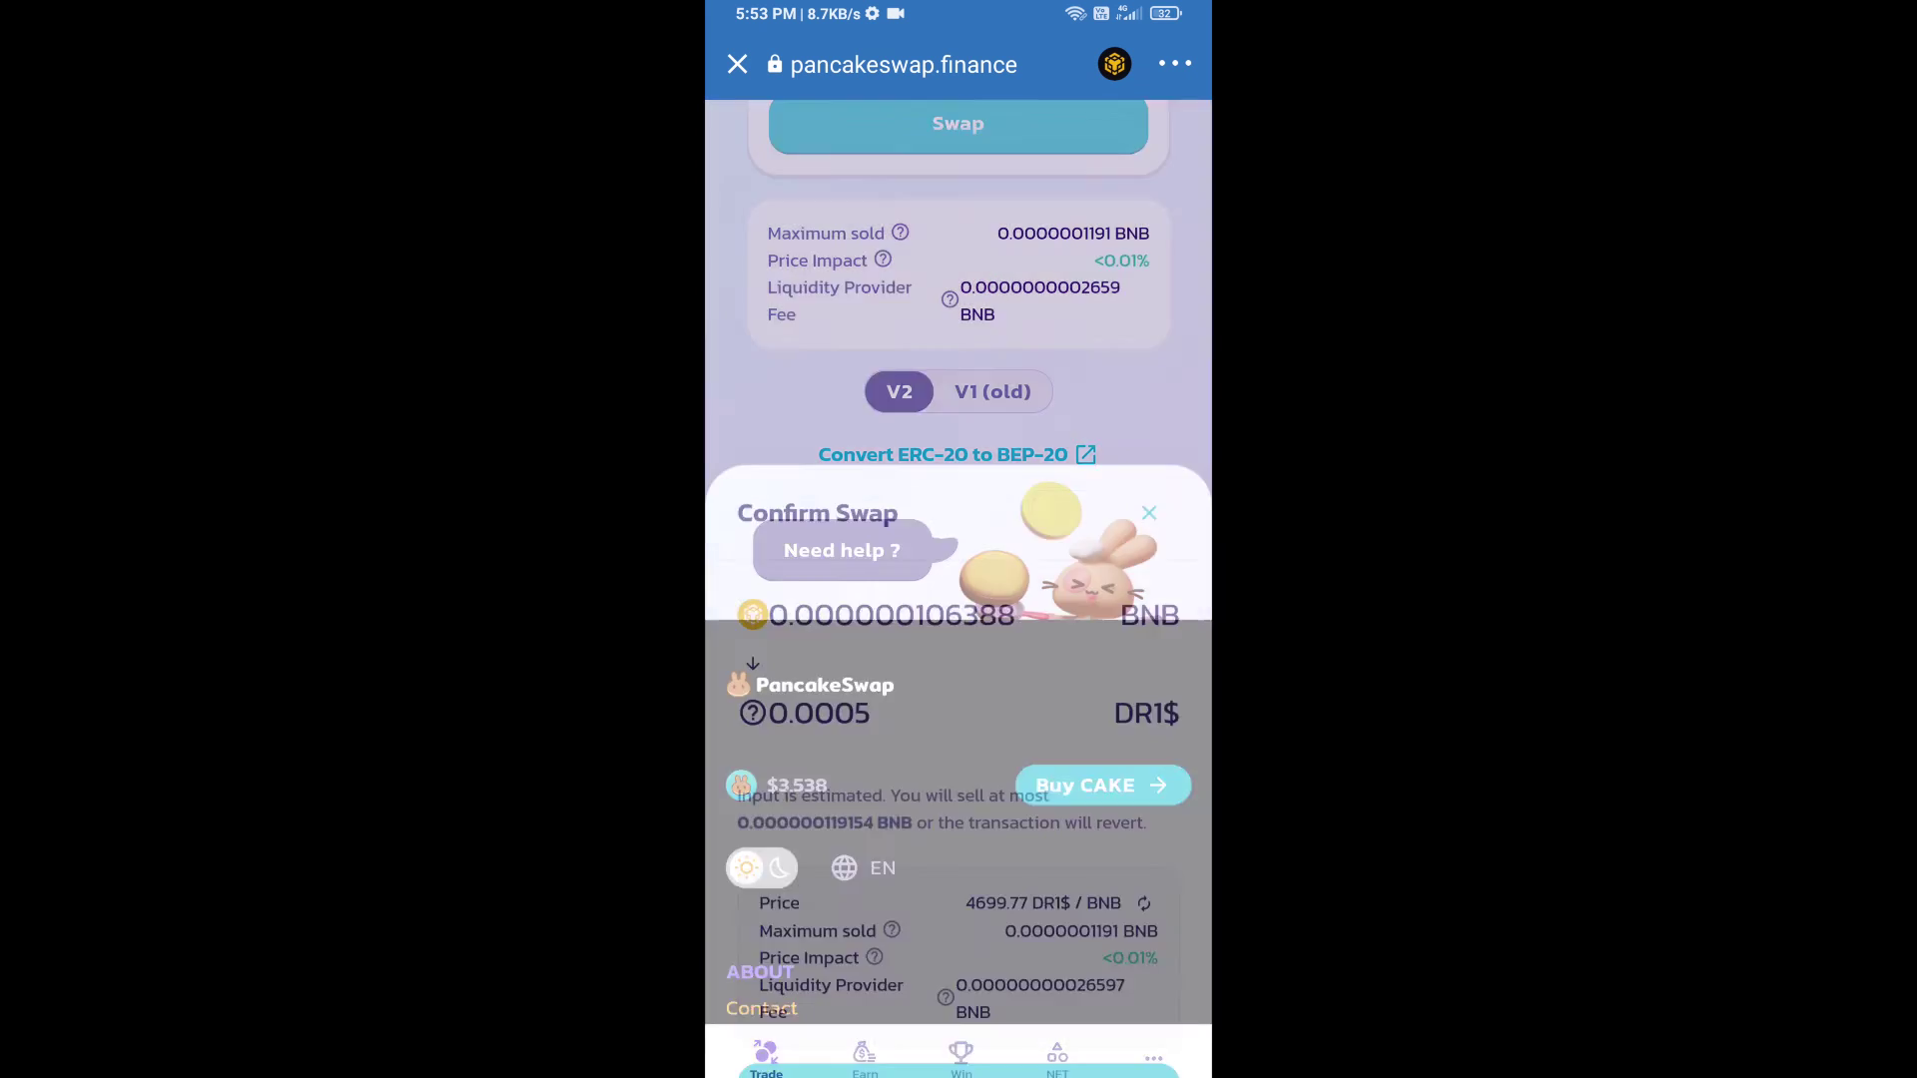